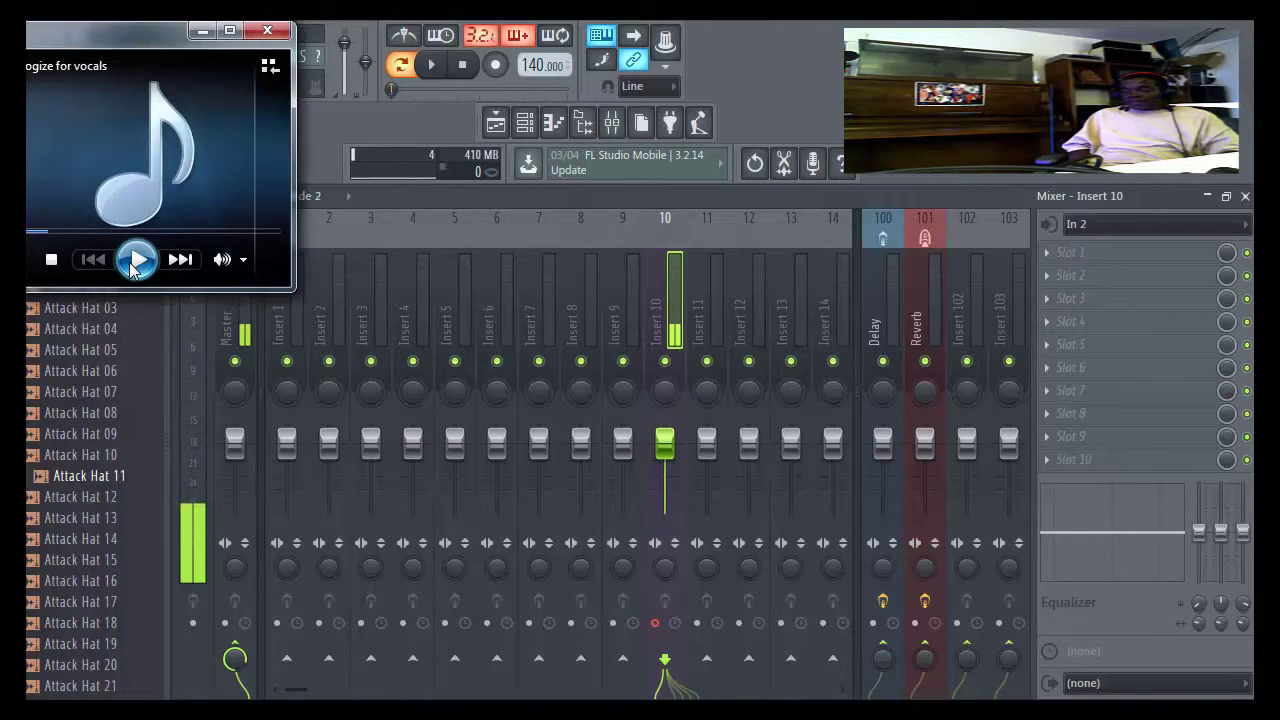
- Close the media player and show the channel rack above the mixer, enlarged so that all six channels fit
click(135, 261)
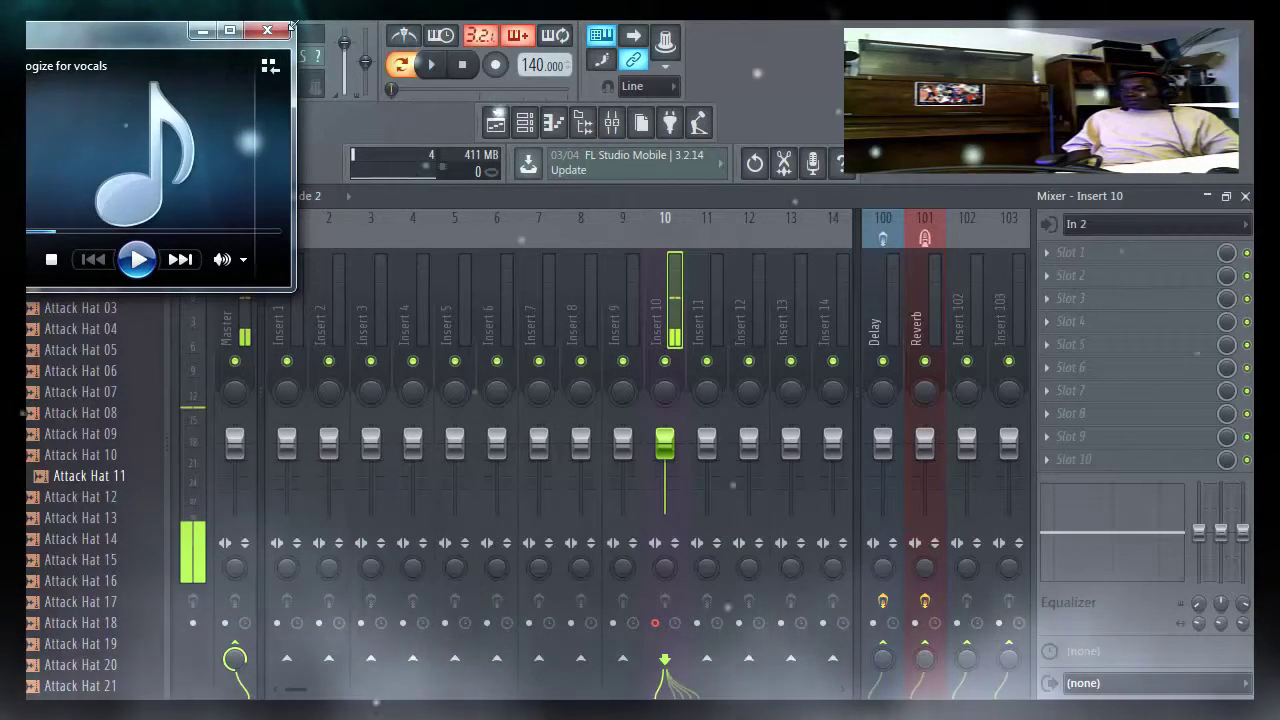
click(267, 30)
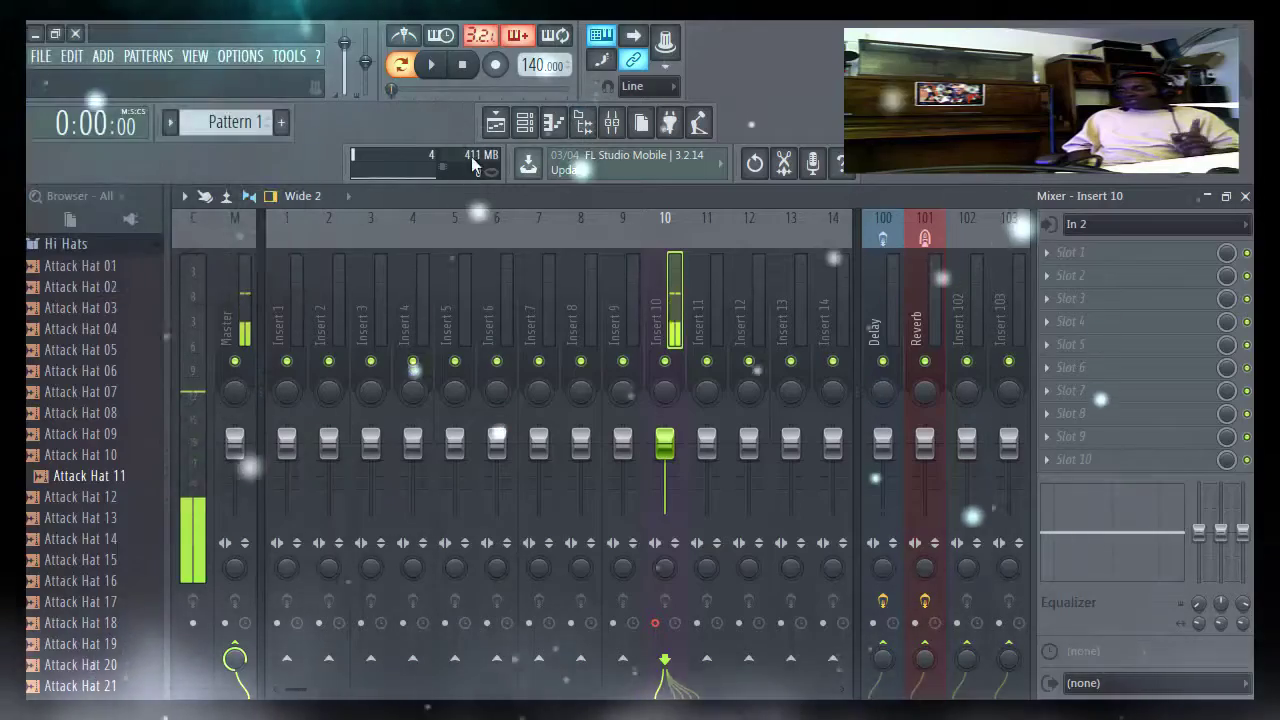
click(524, 121)
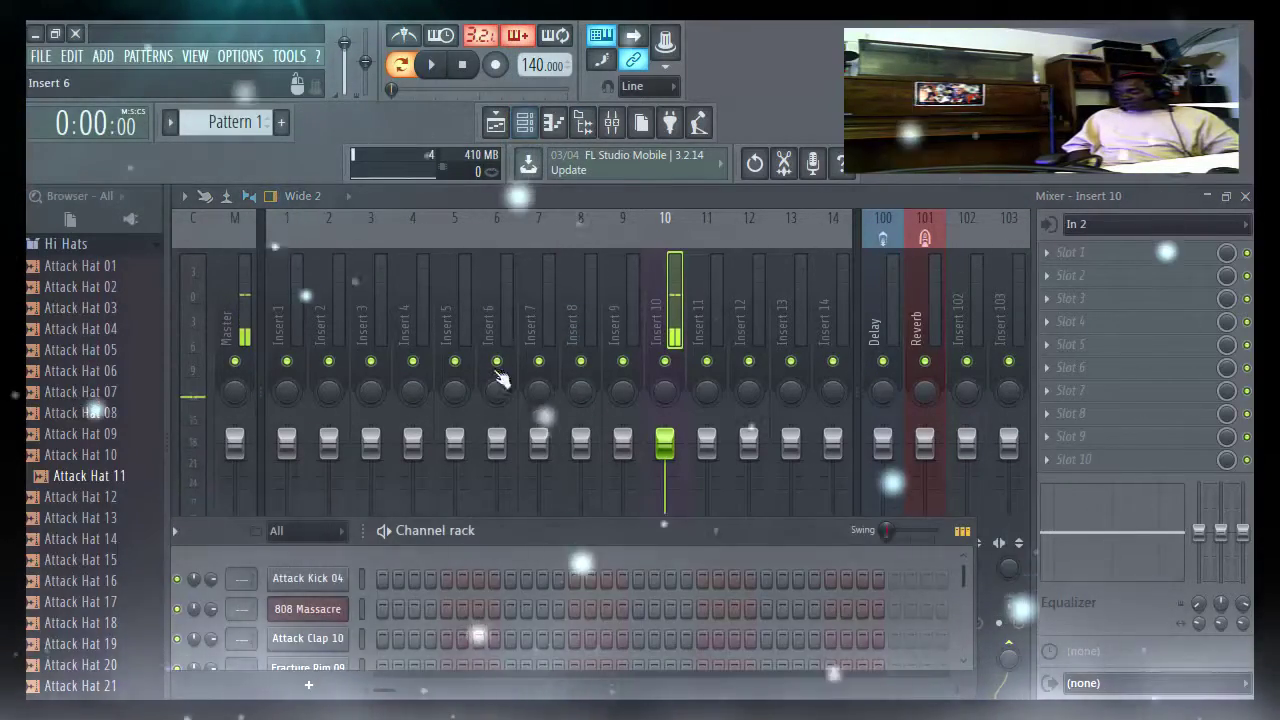
drag(510, 533, 553, 200)
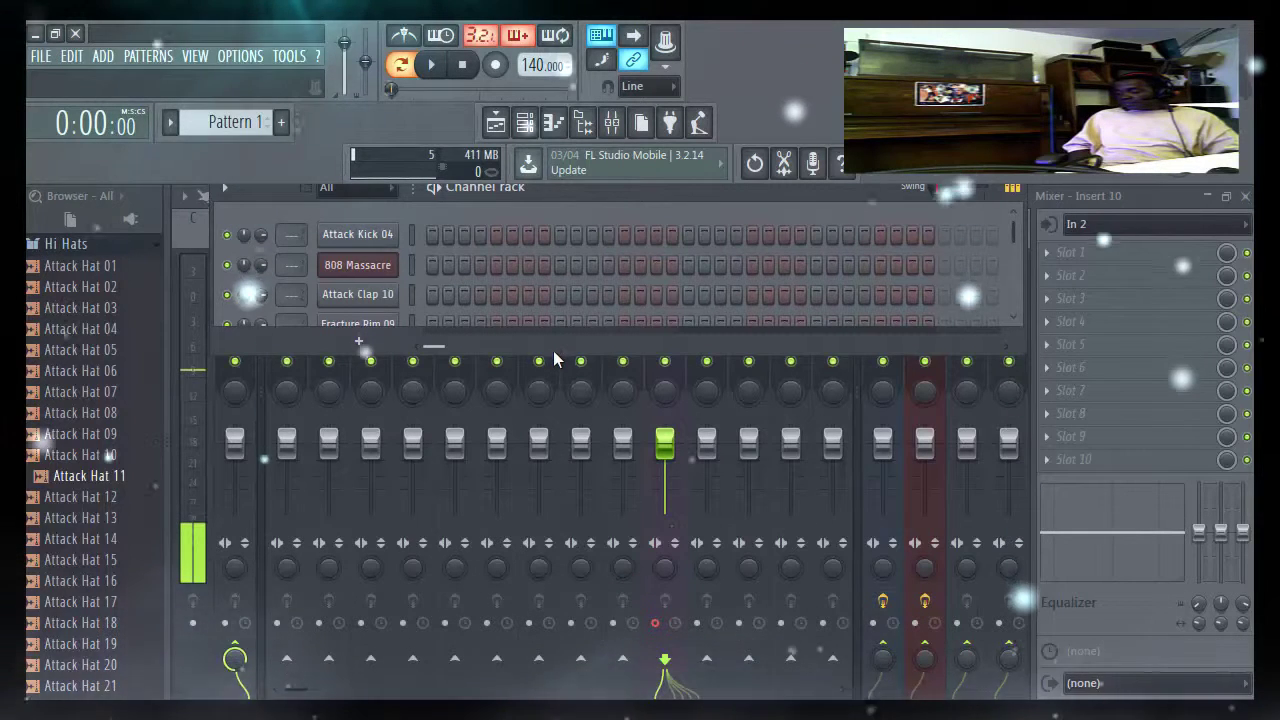
drag(549, 354, 544, 508)
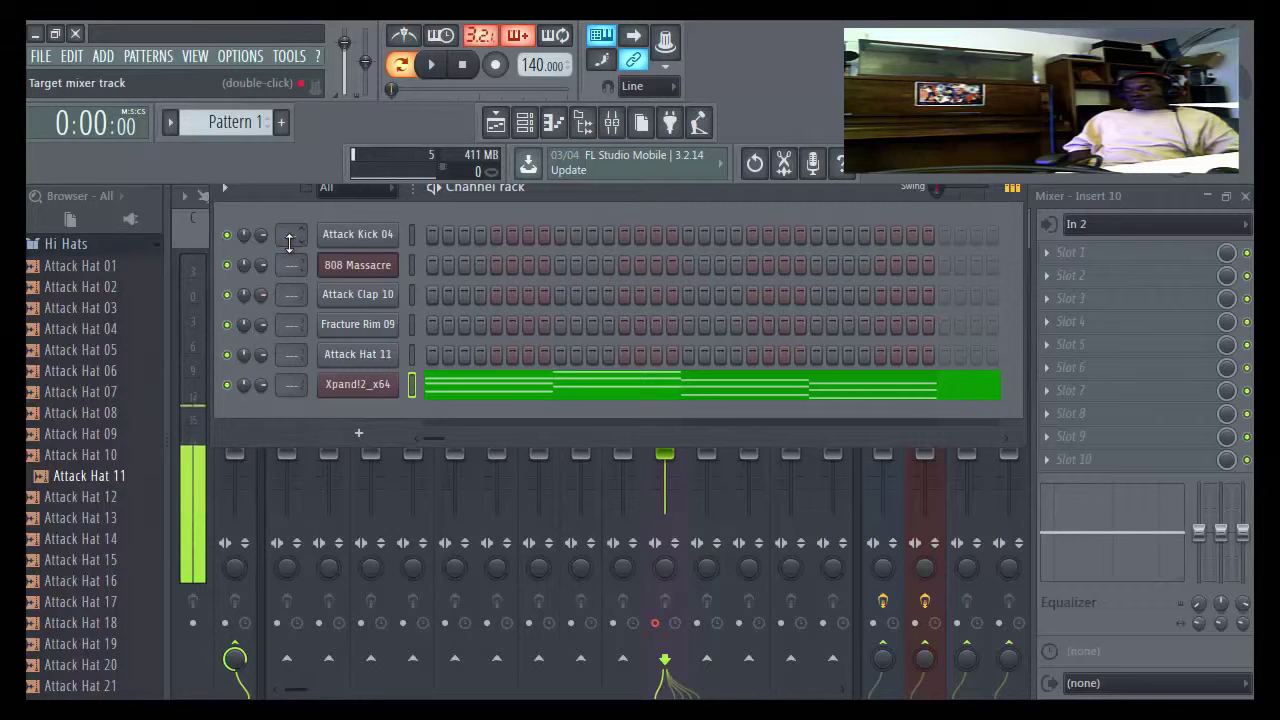
- Assign the six channels, from Attack Kick 04 down to Xpand!2_x64, to mixer tracks 1 through 6 in order
drag(289, 241, 288, 235)
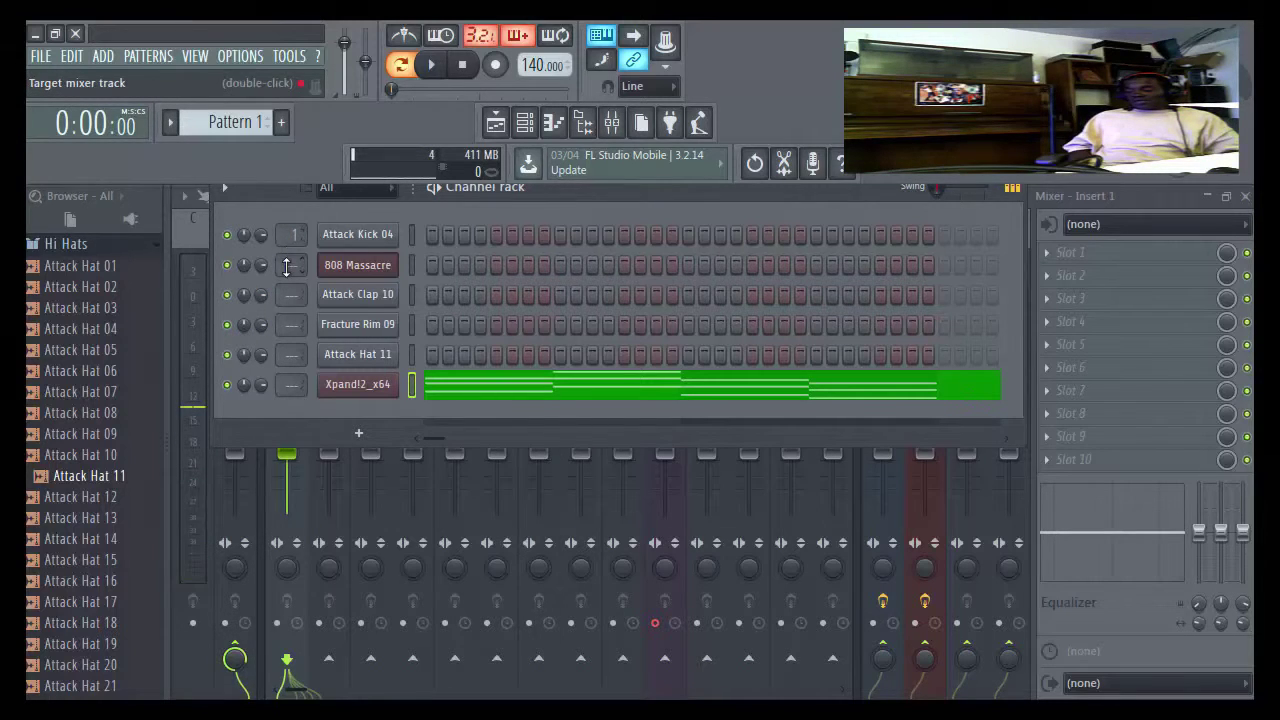
drag(288, 270, 288, 264)
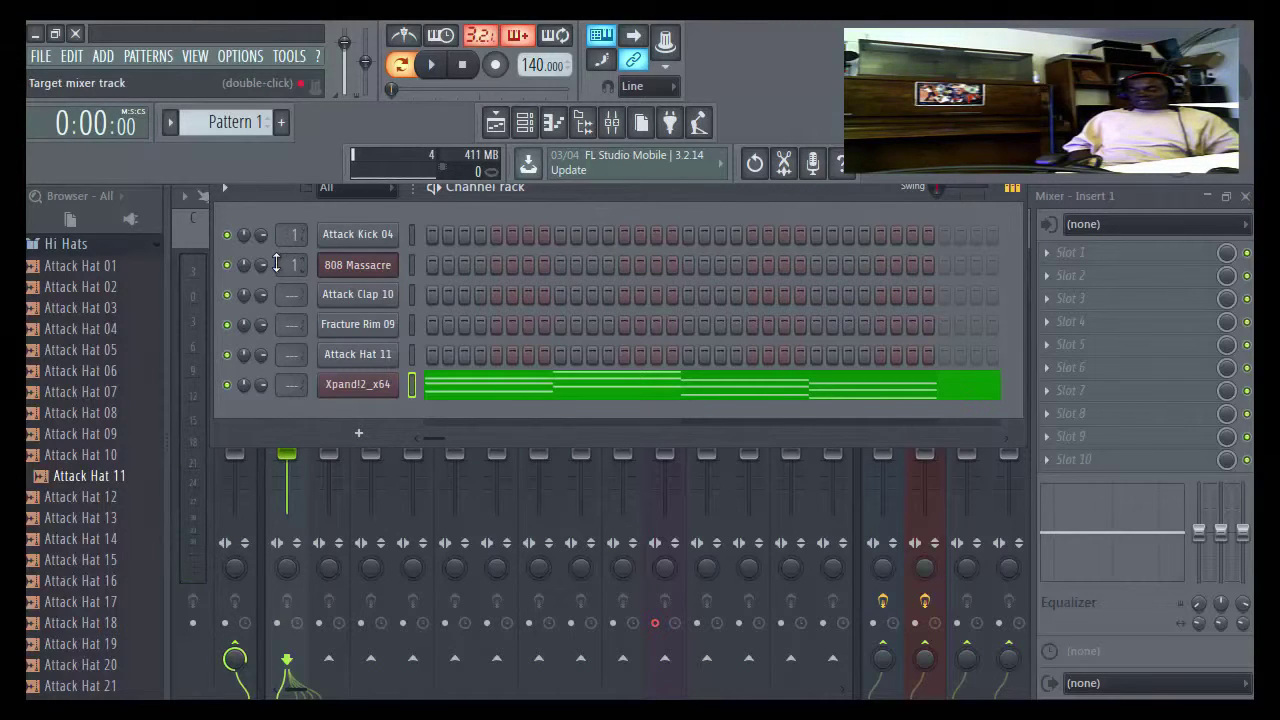
drag(283, 262, 283, 256)
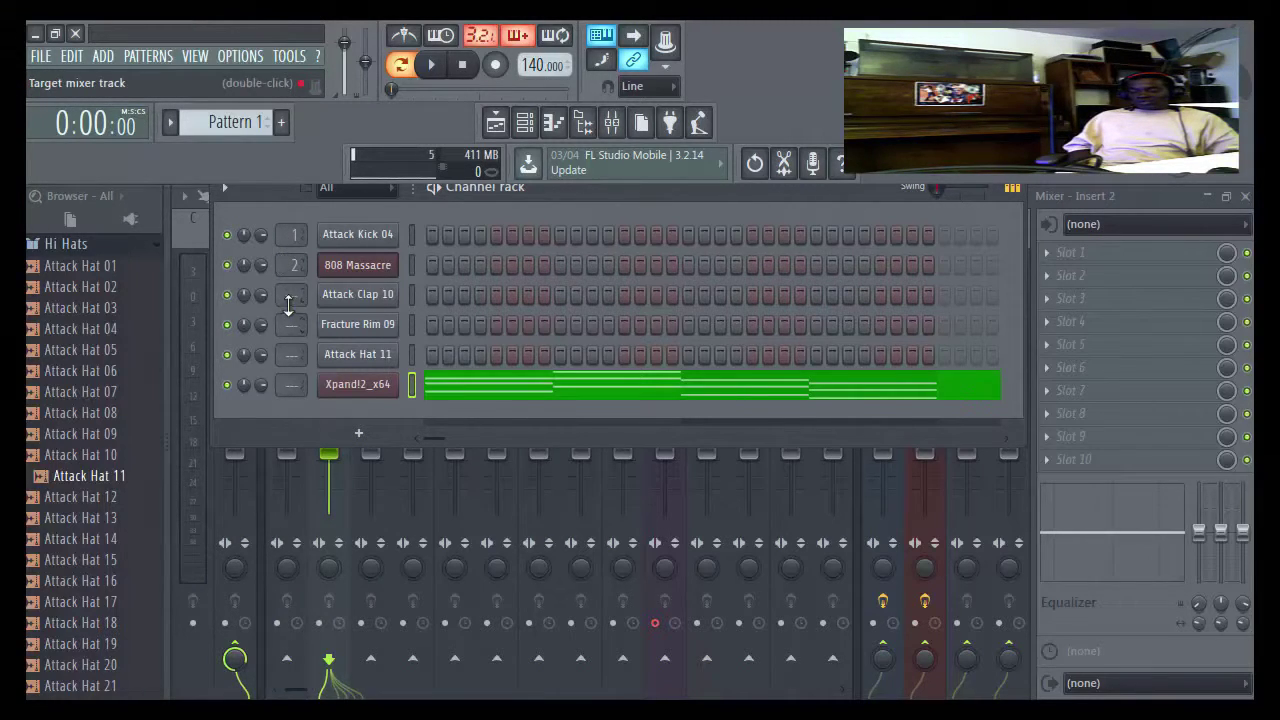
drag(288, 295, 287, 324)
scroll(287, 324, up, 2)
scroll(285, 354, up, 5)
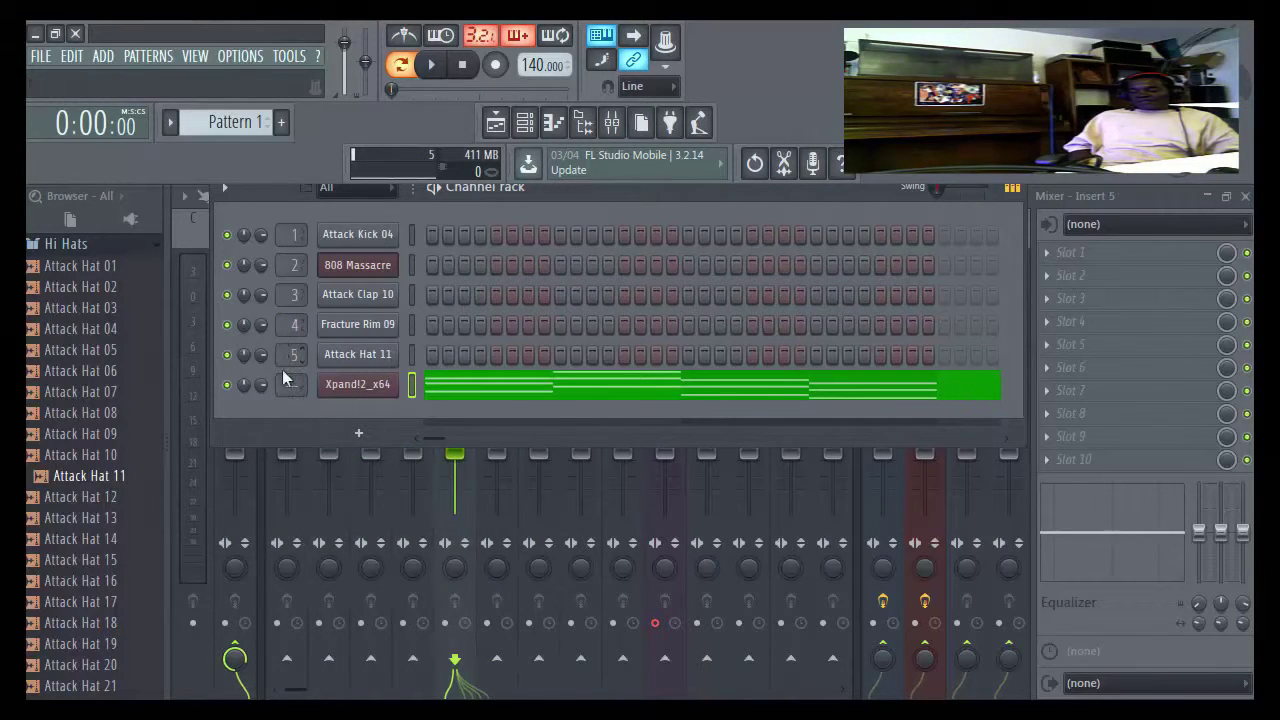
scroll(283, 384, up, 5)
scroll(283, 384, up, 1)
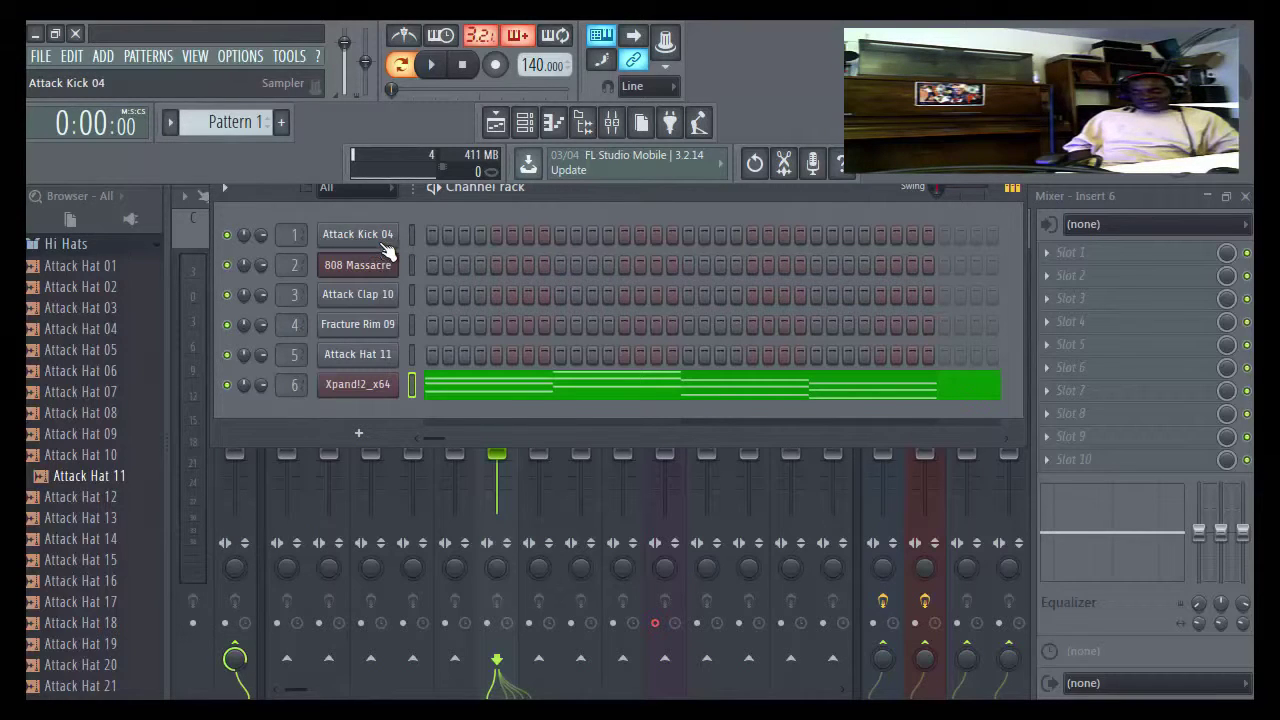
- Change the Attack Kick 04 channel's color to the basic bright green (red 0, green 255, blue 0)
right_click(367, 241)
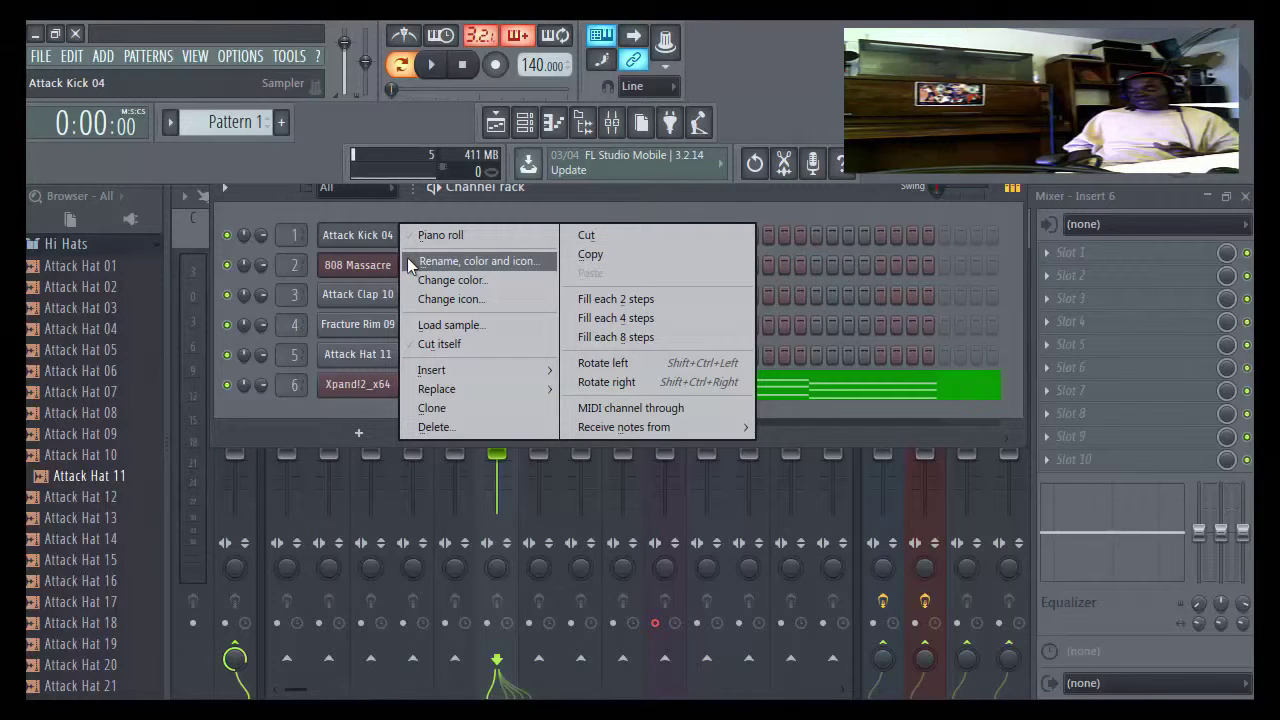
click(371, 204)
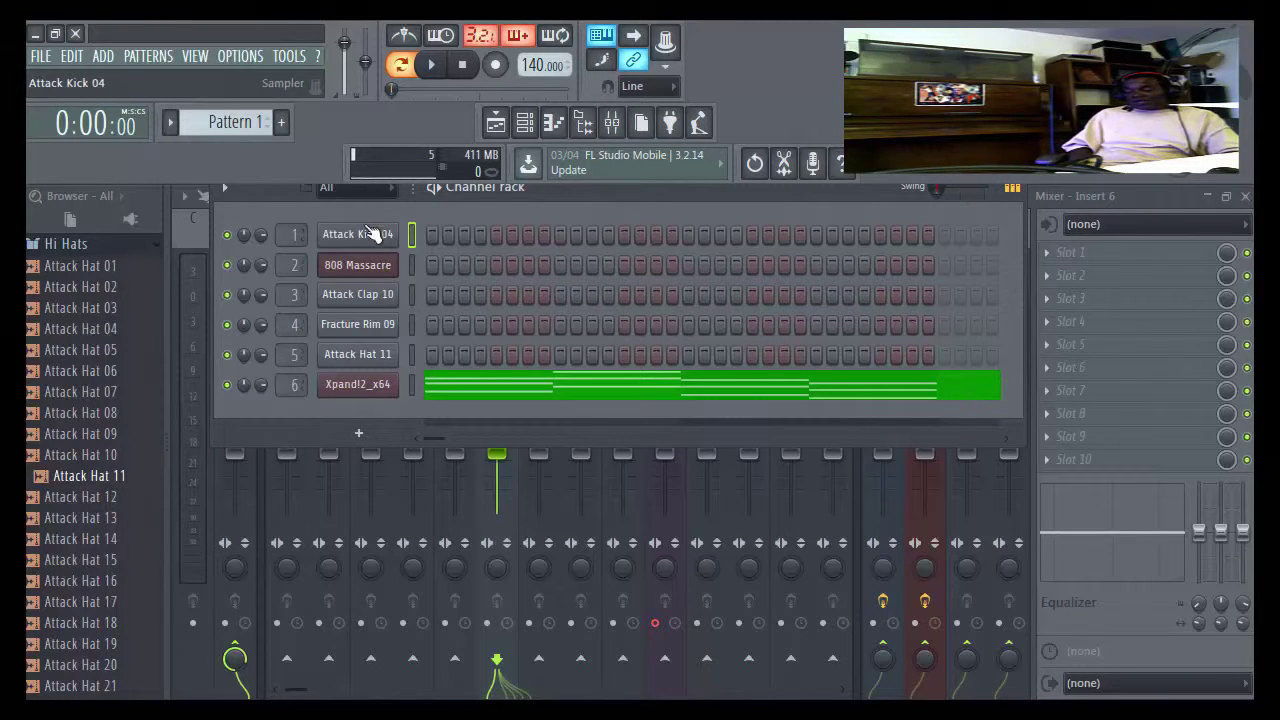
right_click(373, 240)
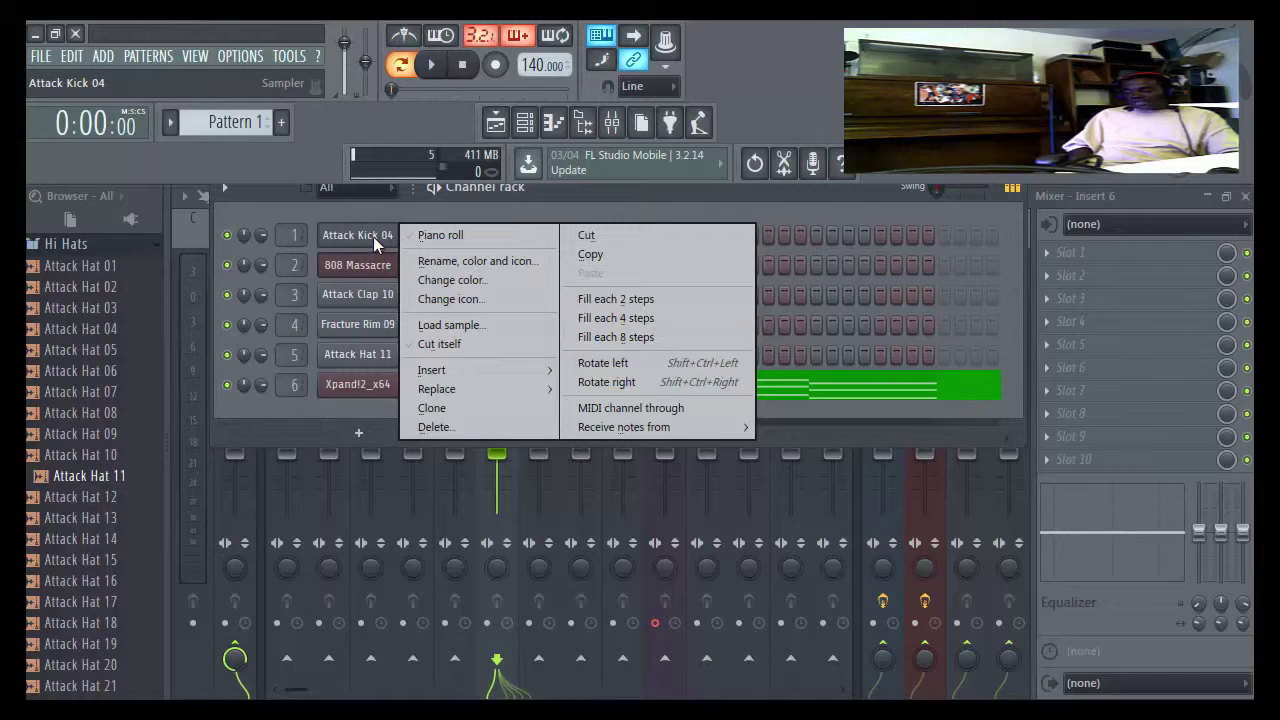
click(412, 276)
click(421, 296)
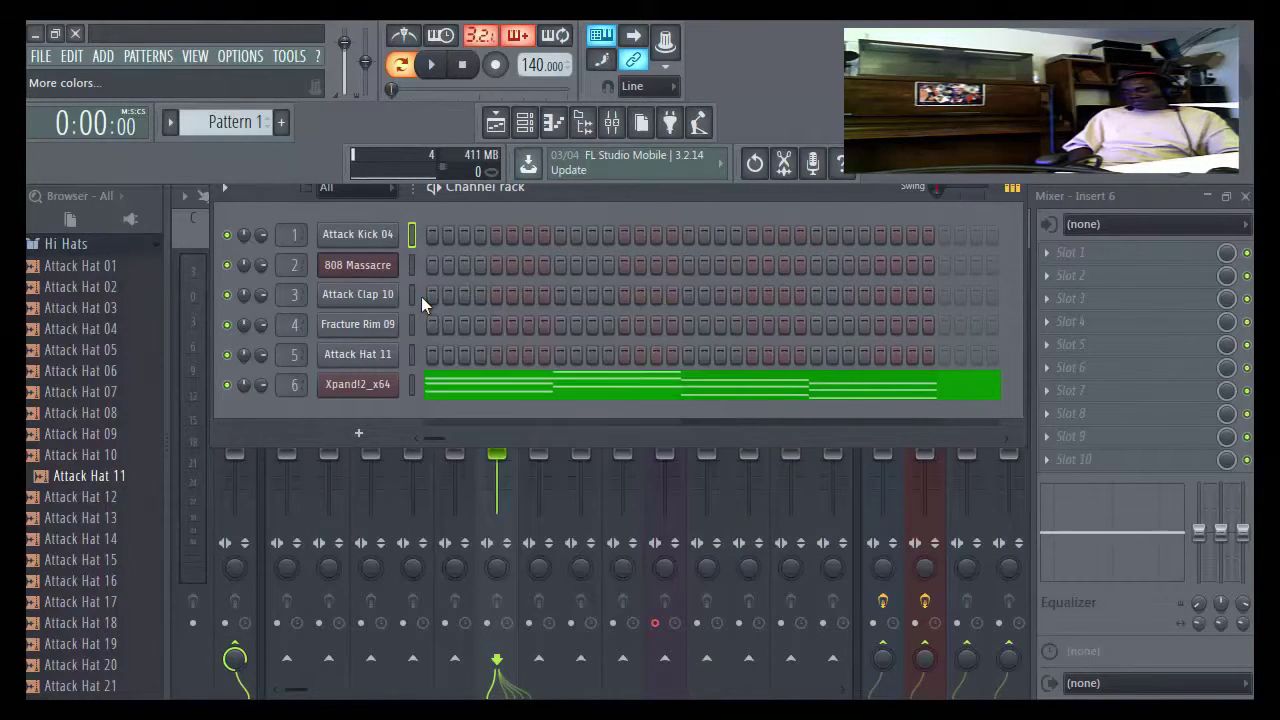
click(464, 254)
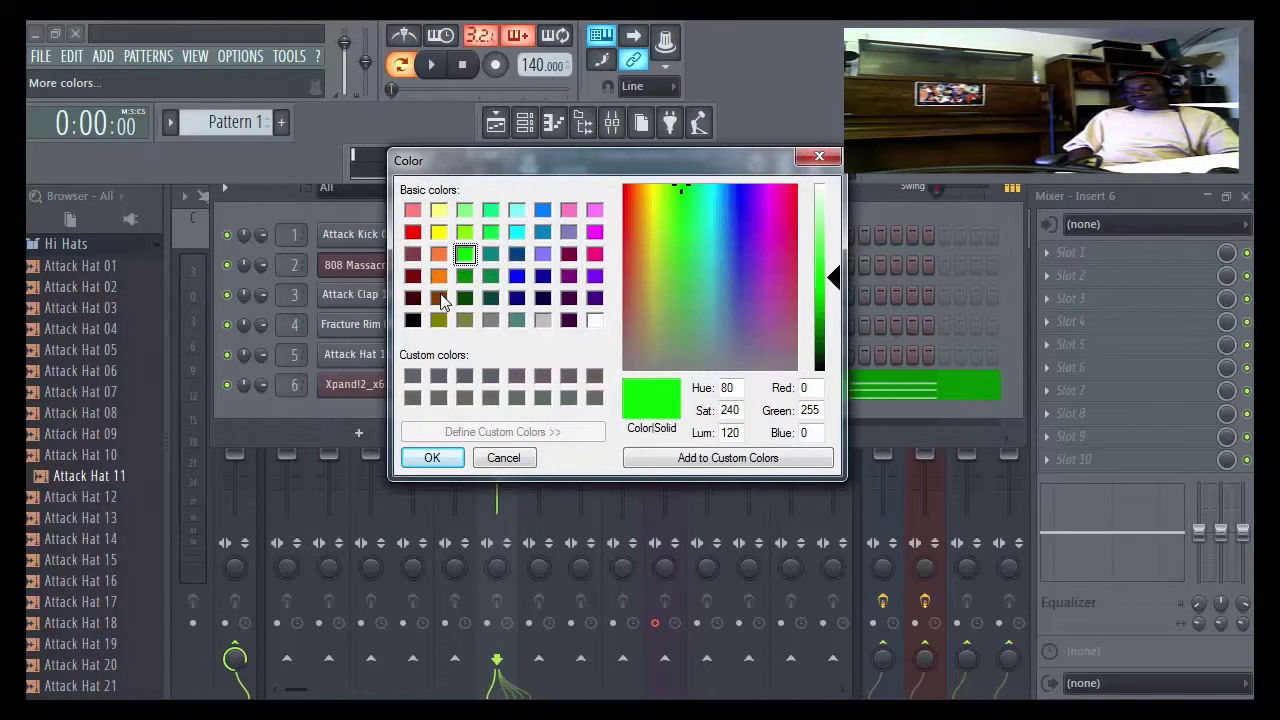
click(432, 458)
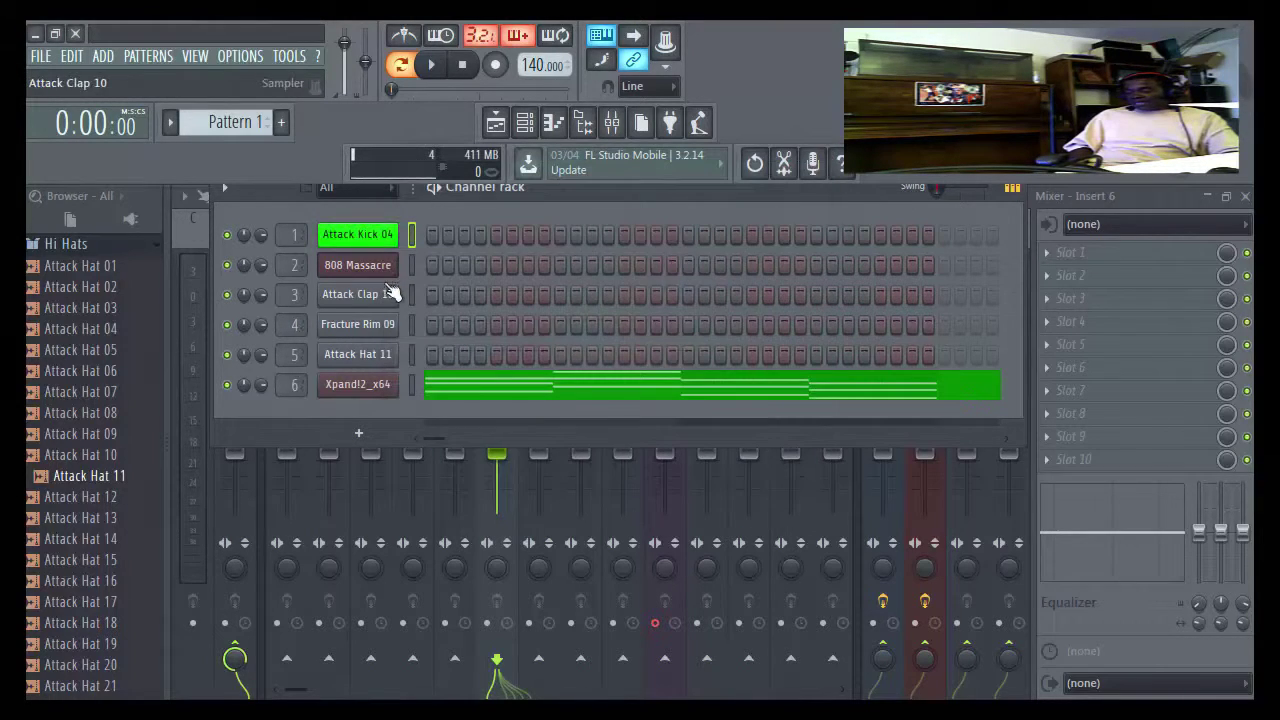
- Change the 808 Massacre channel's color to the basic dark green (red 0, green 128, blue 0)
right_click(388, 272)
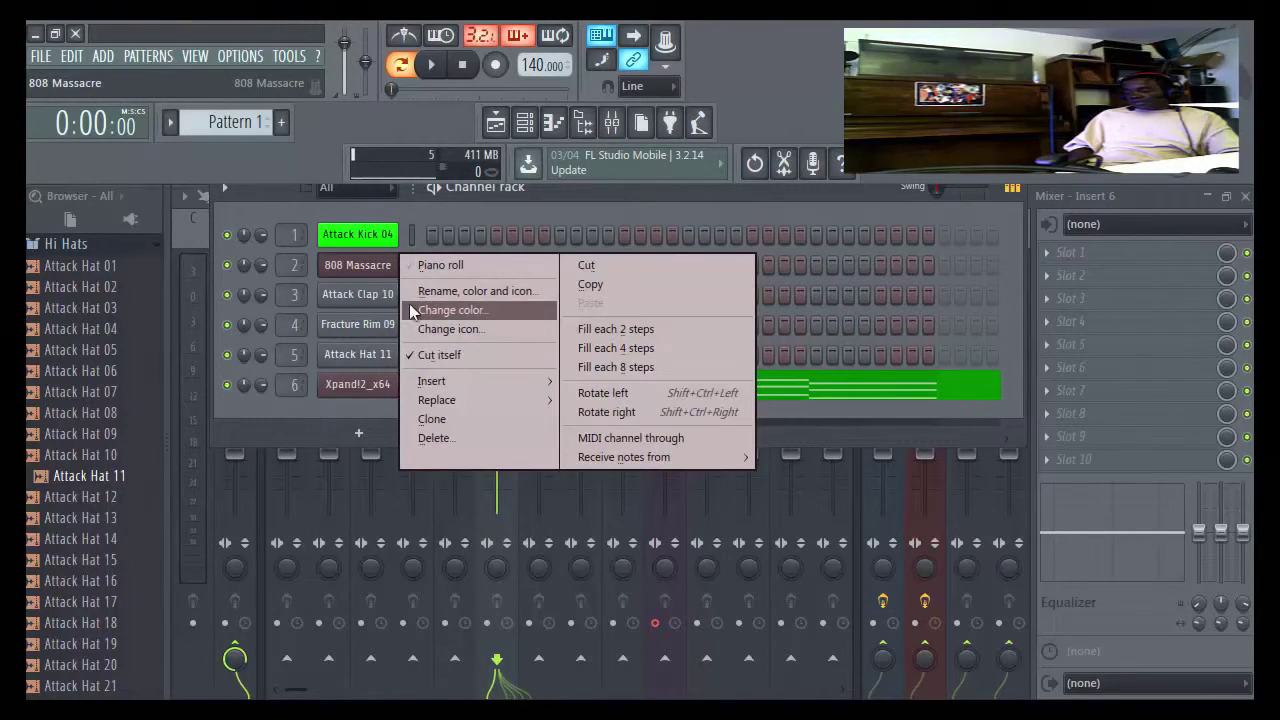
click(414, 312)
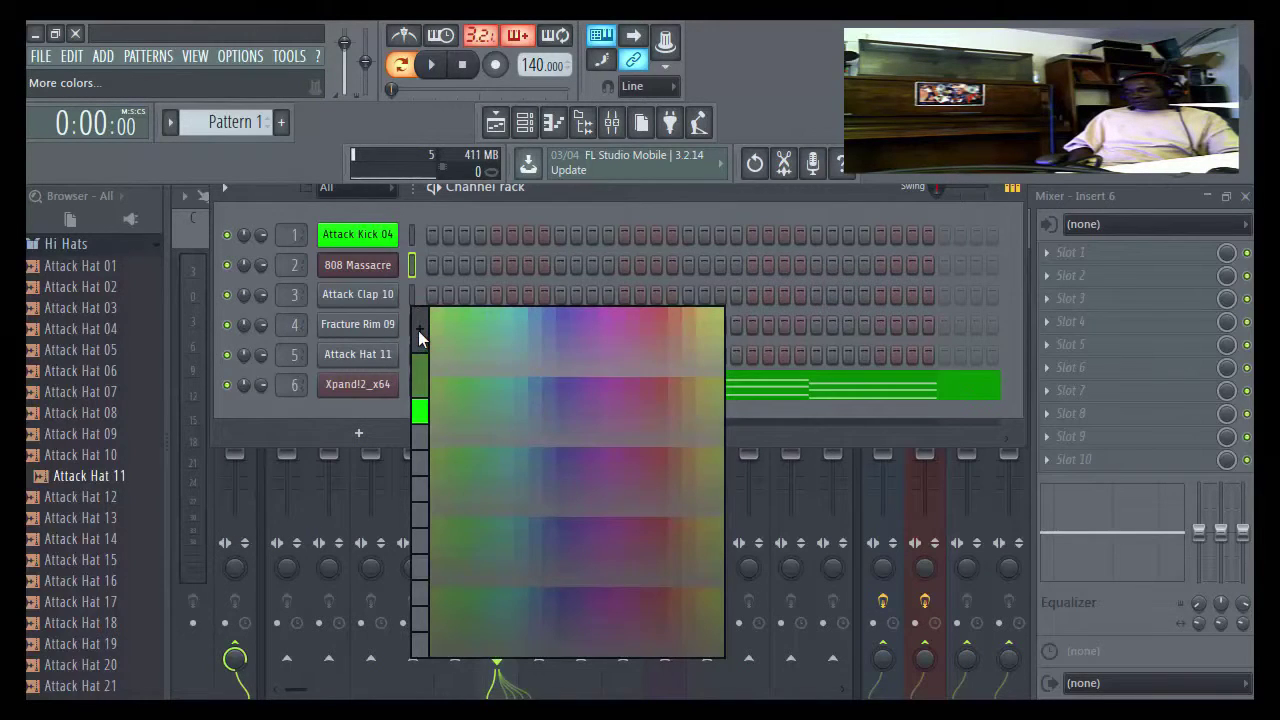
click(418, 330)
click(464, 277)
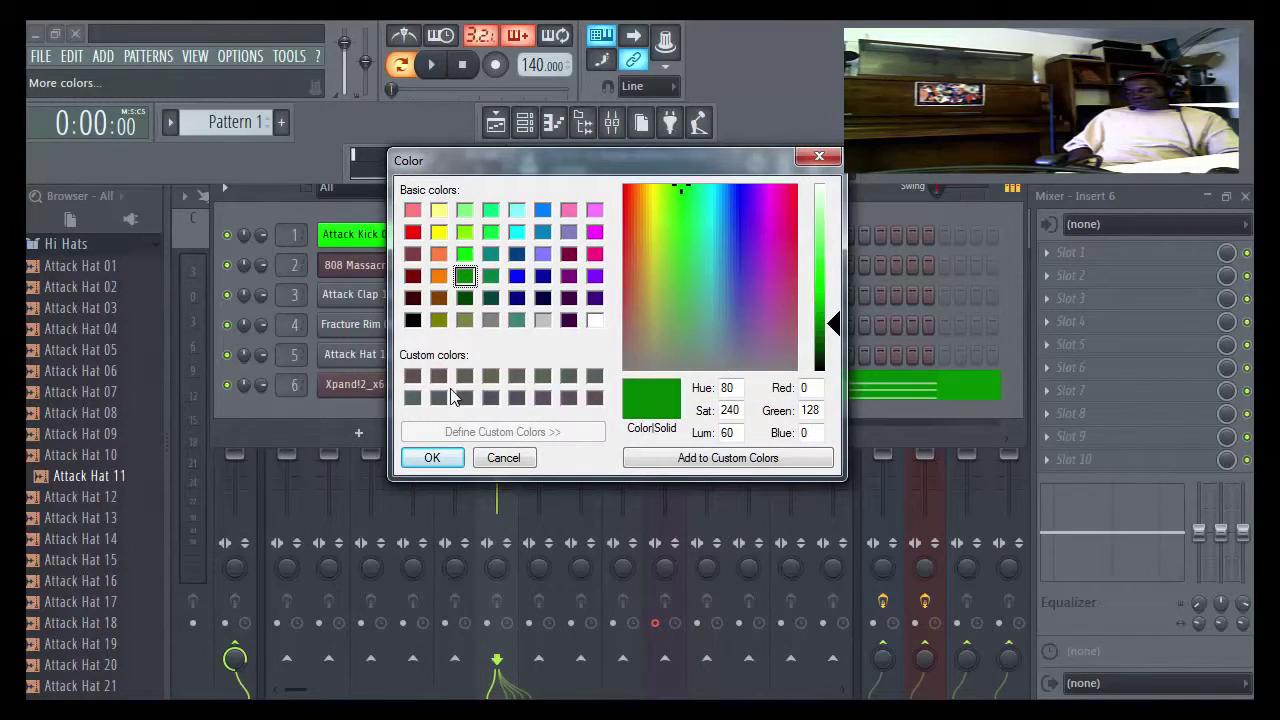
click(431, 457)
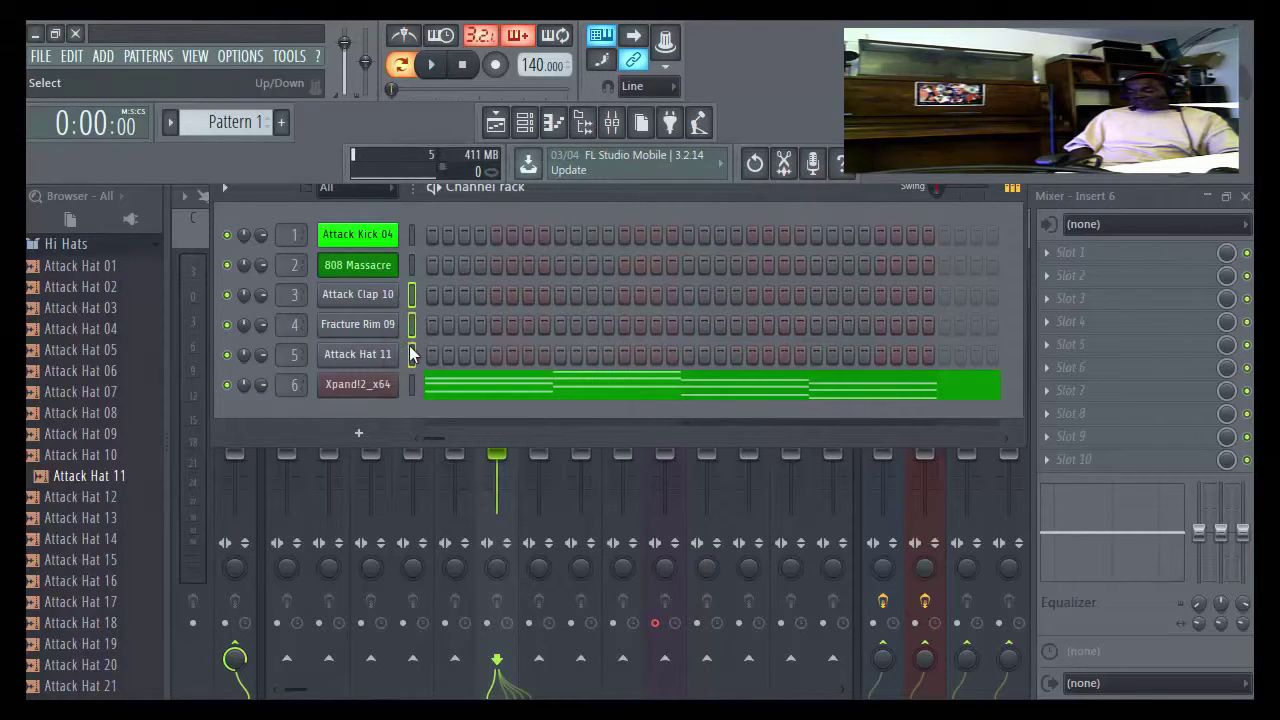
- Color the selected Attack Clap 10, Fracture Rim 09 and Attack Hat 11 channels with a gradient using bright green at both ends
click(230, 189)
mouse_move(351, 376)
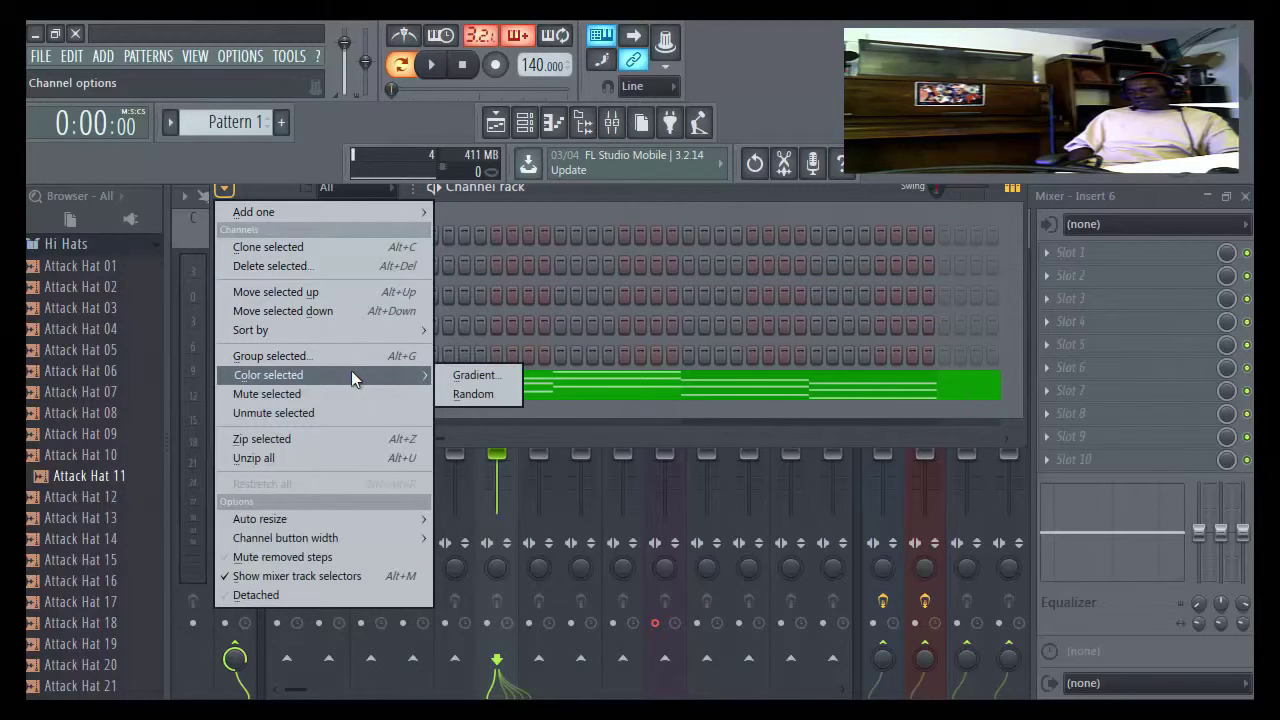
click(449, 377)
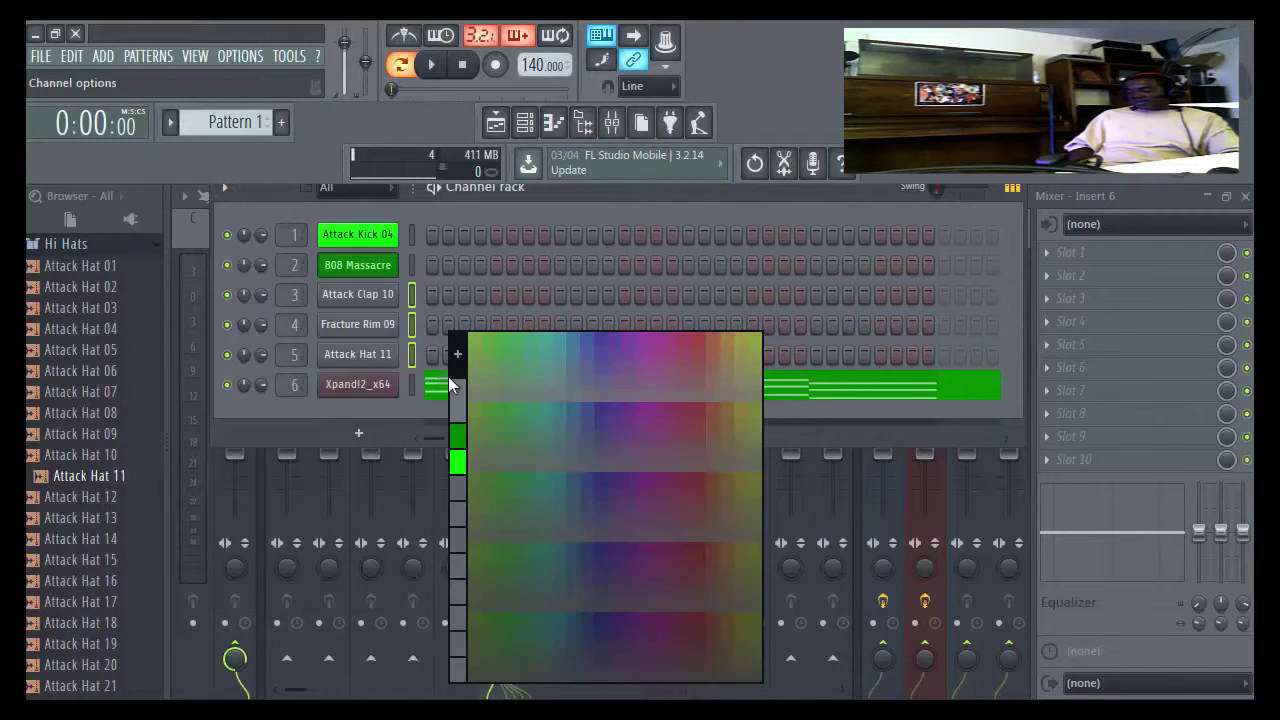
click(456, 466)
click(465, 438)
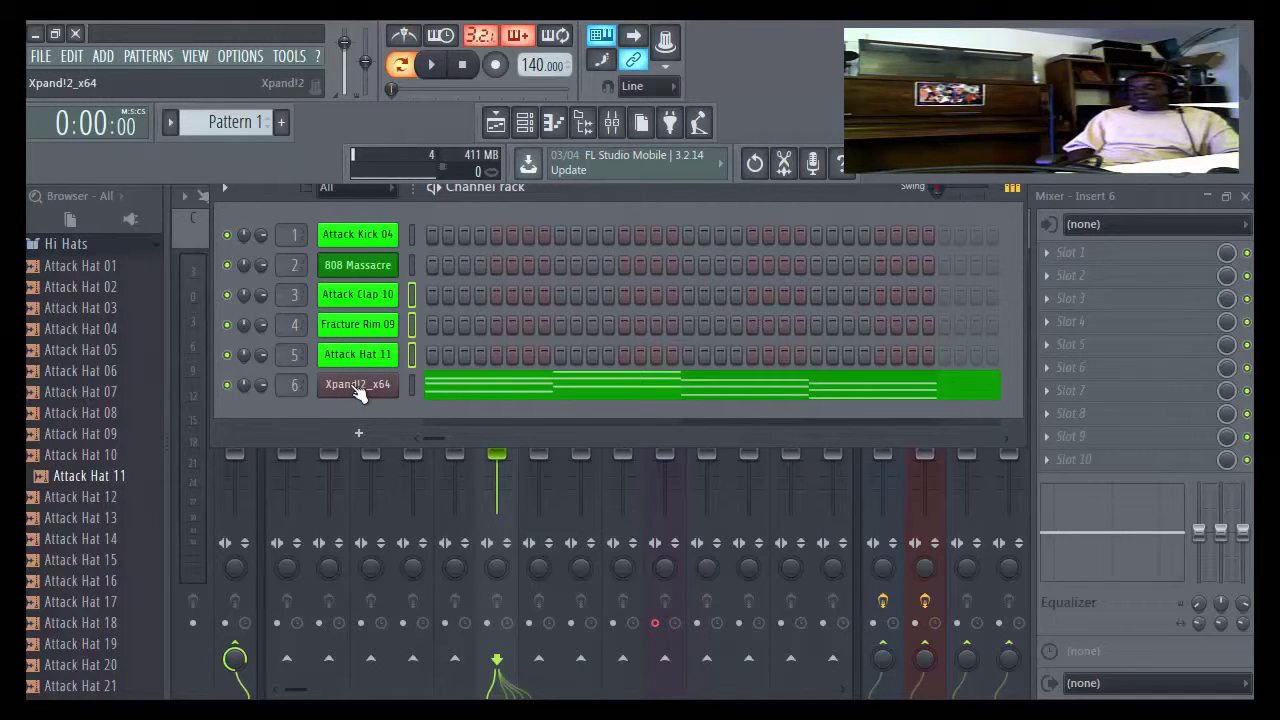
- Select all six channels and route them to consecutive mixer tracks starting from Insert 1
click(411, 234)
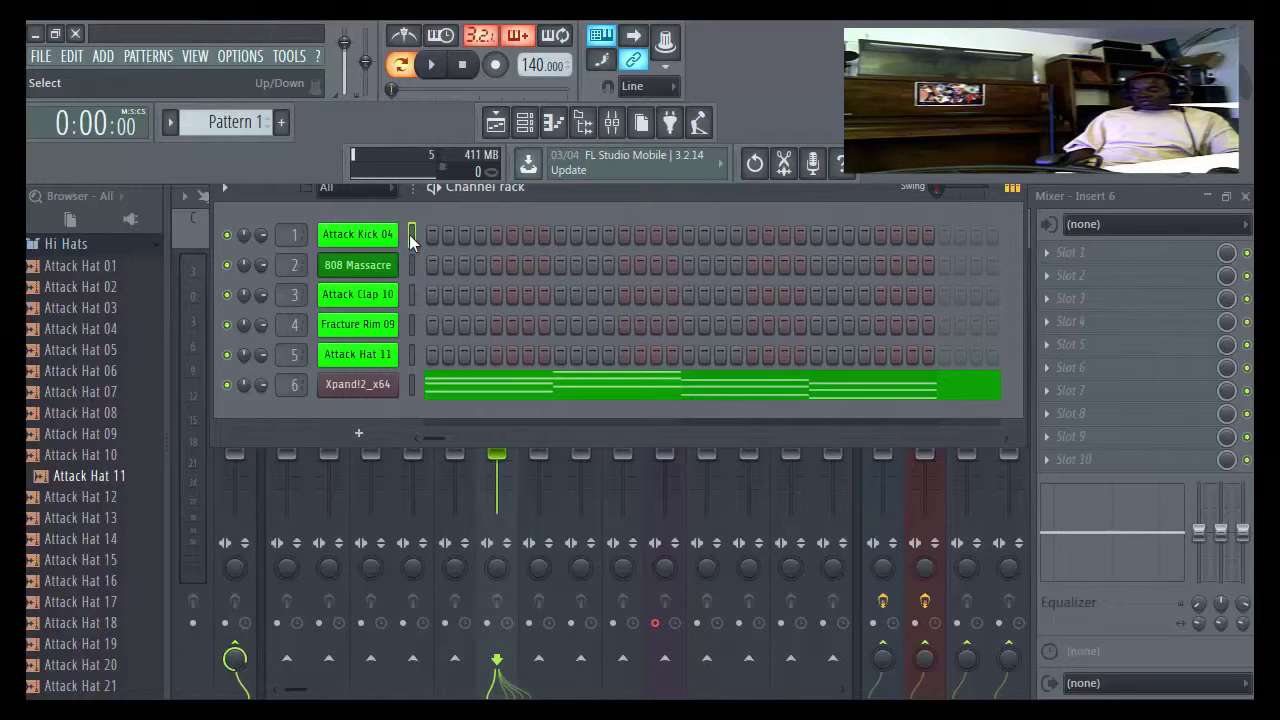
drag(411, 340, 409, 388)
click(610, 128)
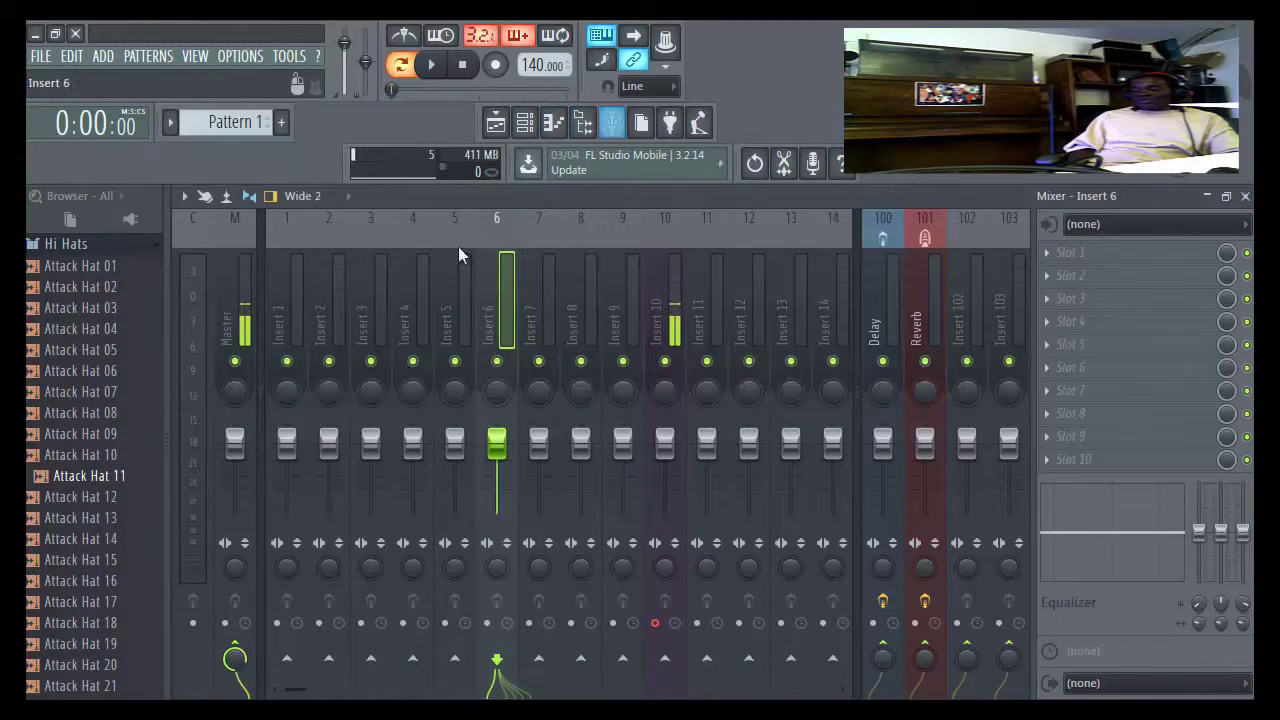
right_click(284, 282)
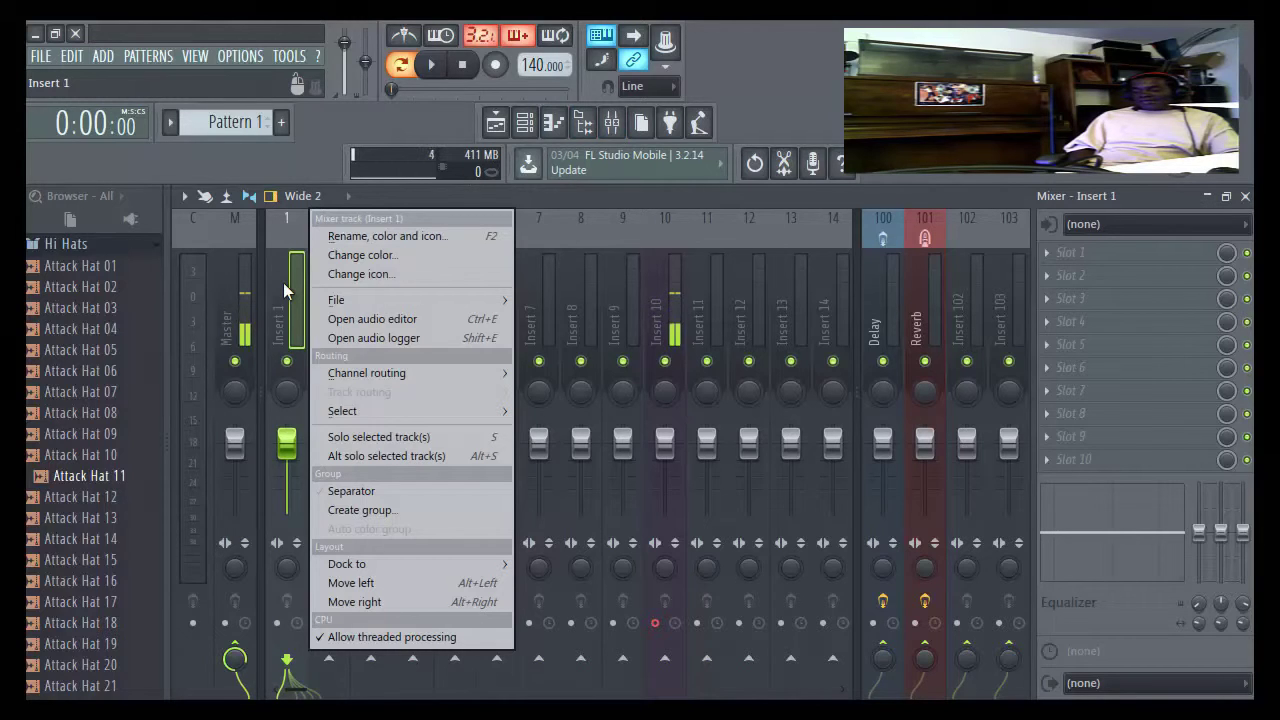
mouse_move(400, 378)
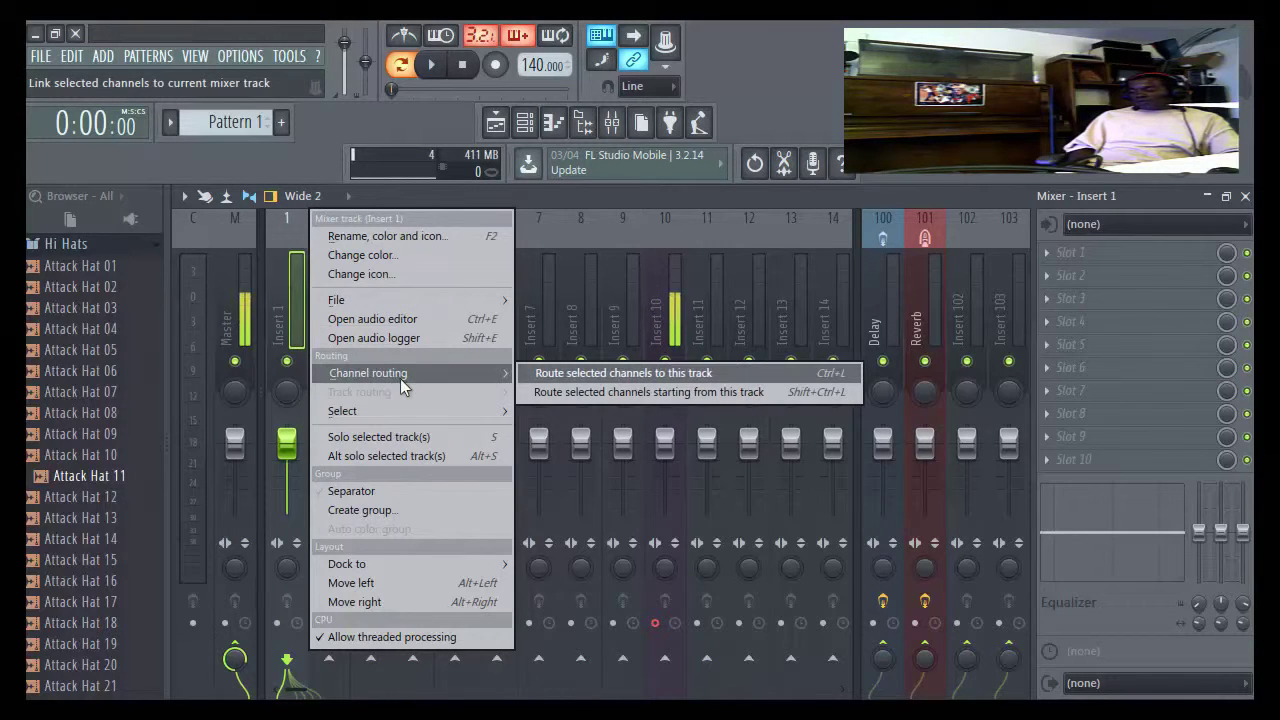
click(555, 391)
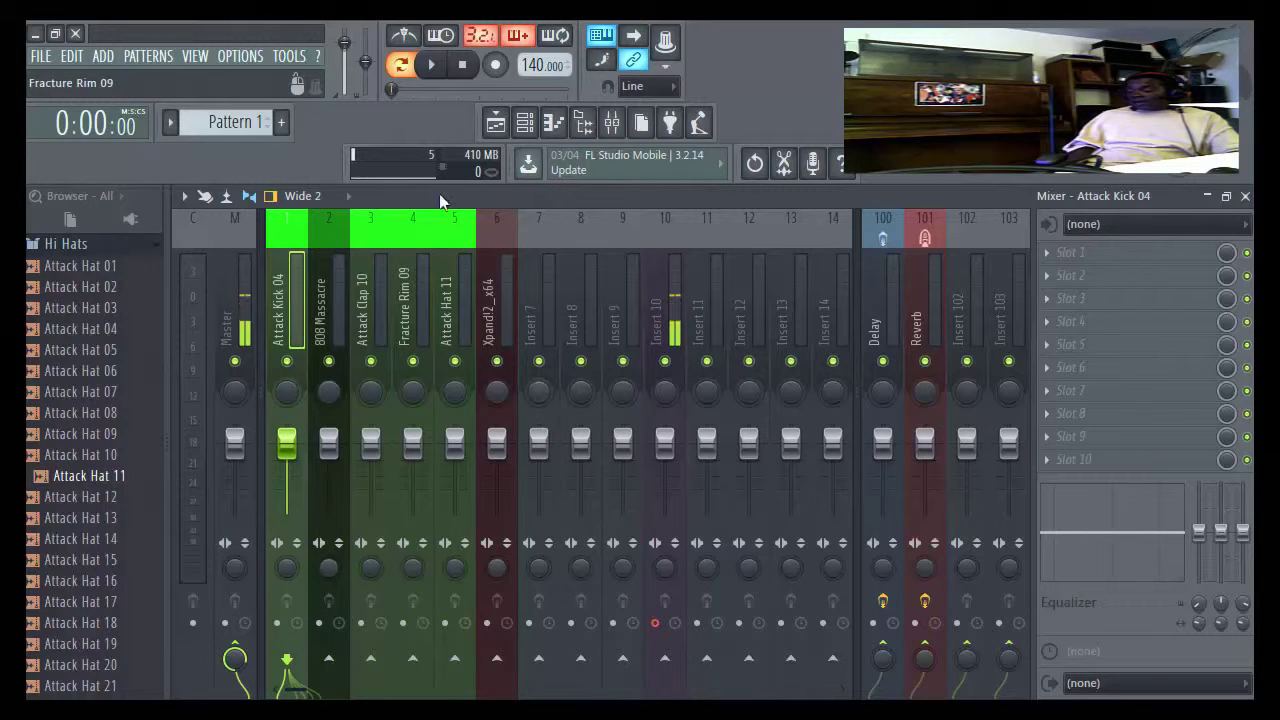
- Play the pattern and add Attack Clap 10 hits on steps 9 and 25 in the channel rack
click(525, 130)
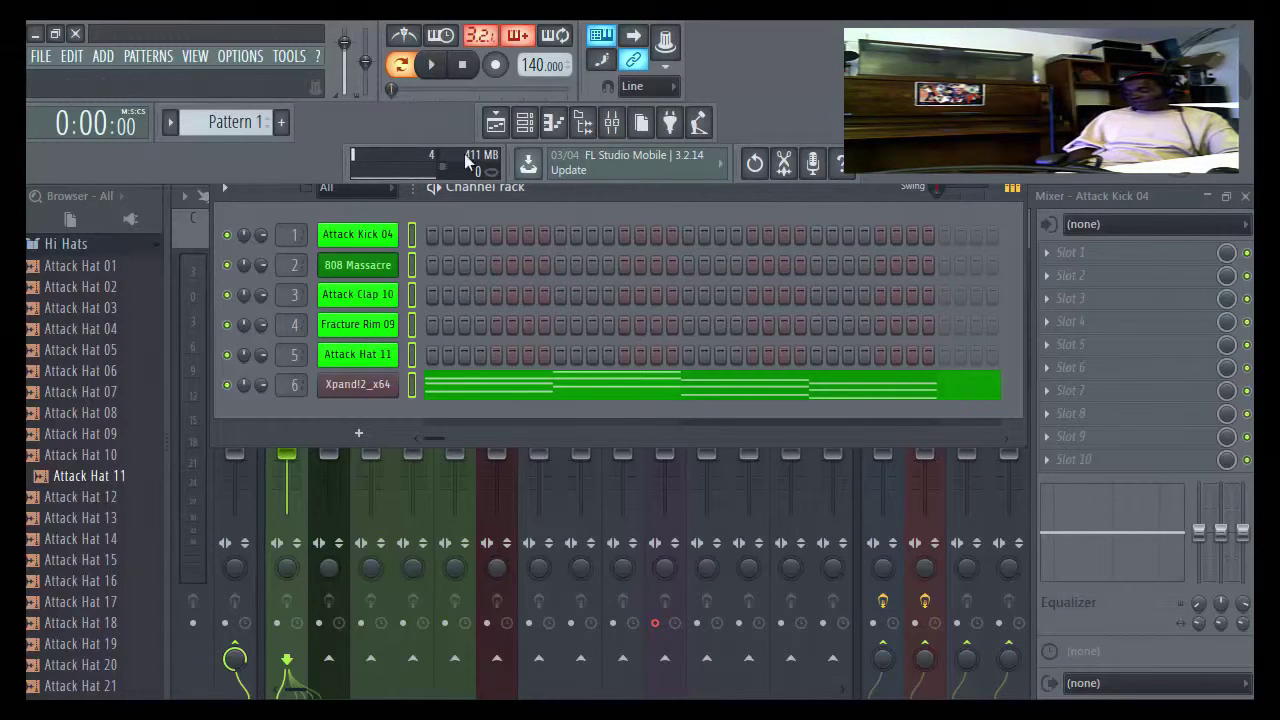
click(431, 64)
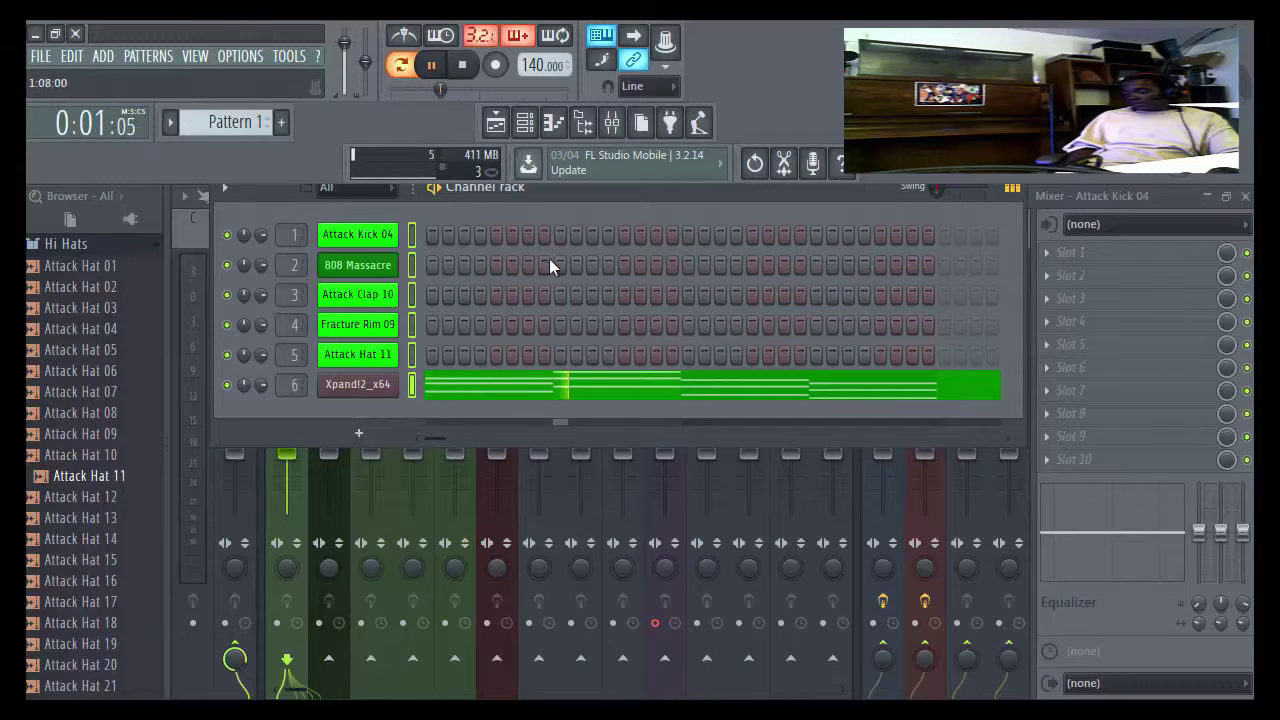
click(559, 295)
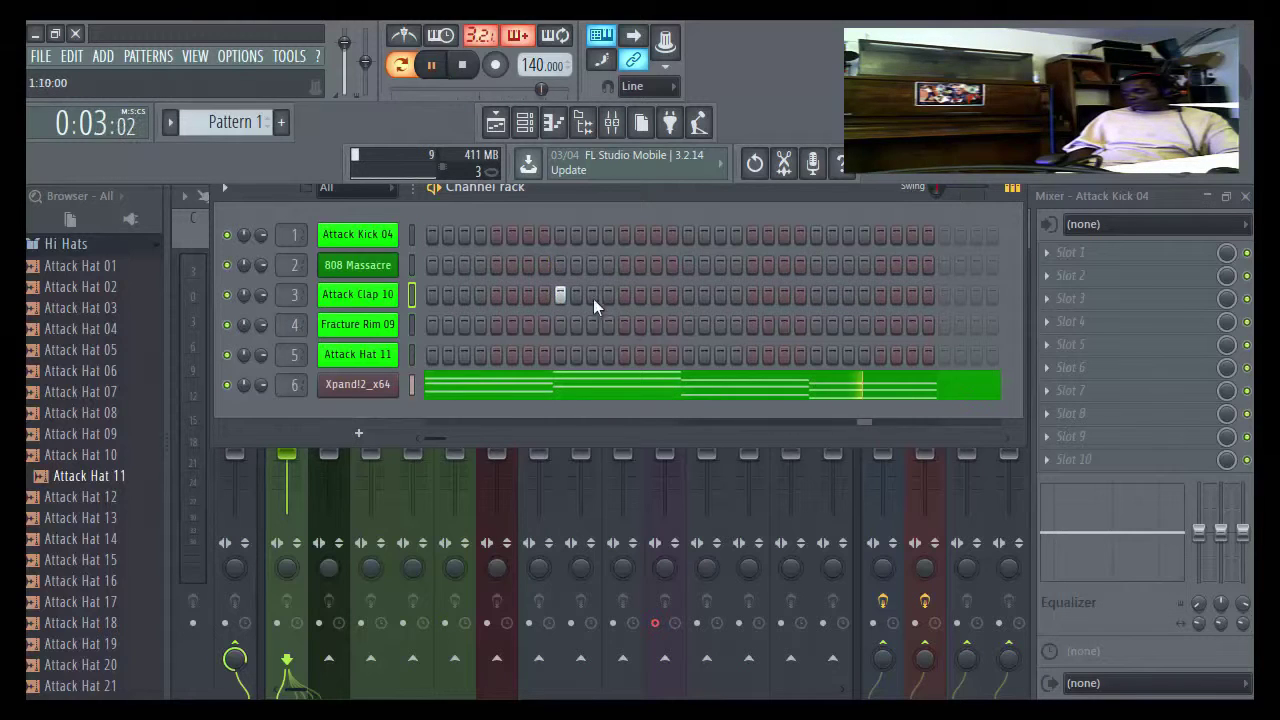
click(815, 295)
- Program Attack Kick 04 hits on steps 1, 7, 13, 19 and 29
click(448, 234)
click(432, 234)
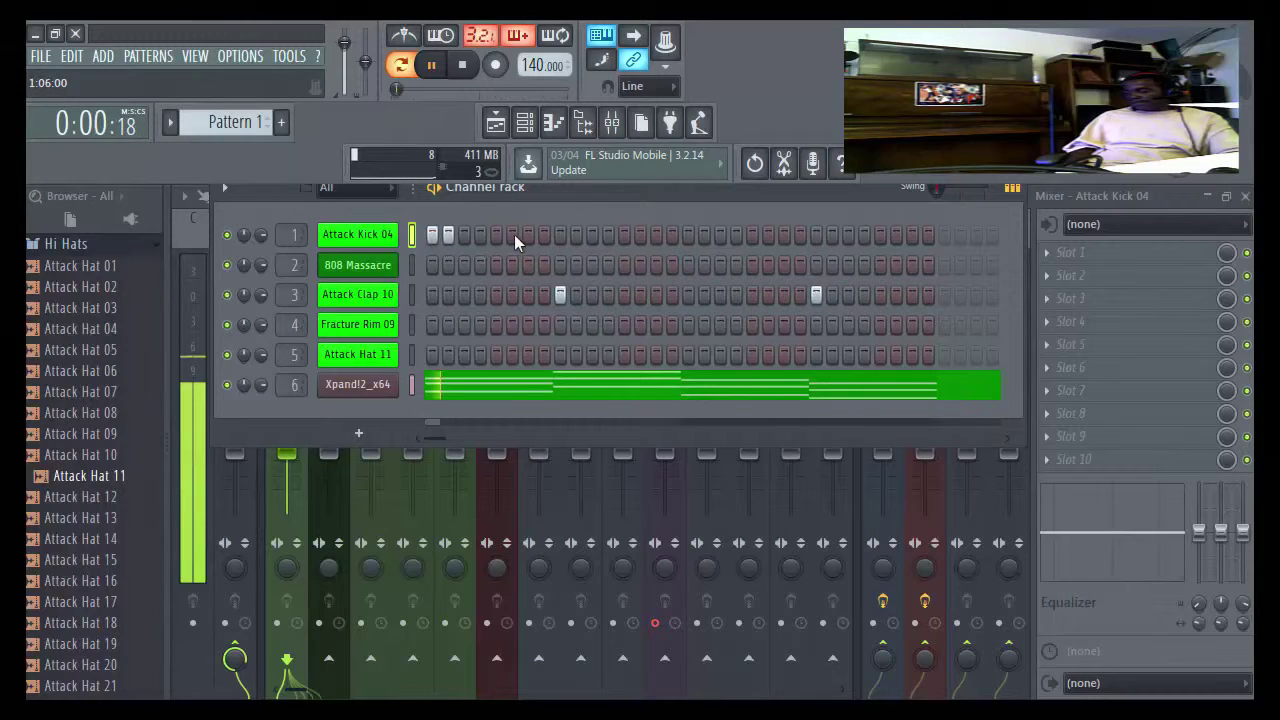
click(448, 234)
click(527, 236)
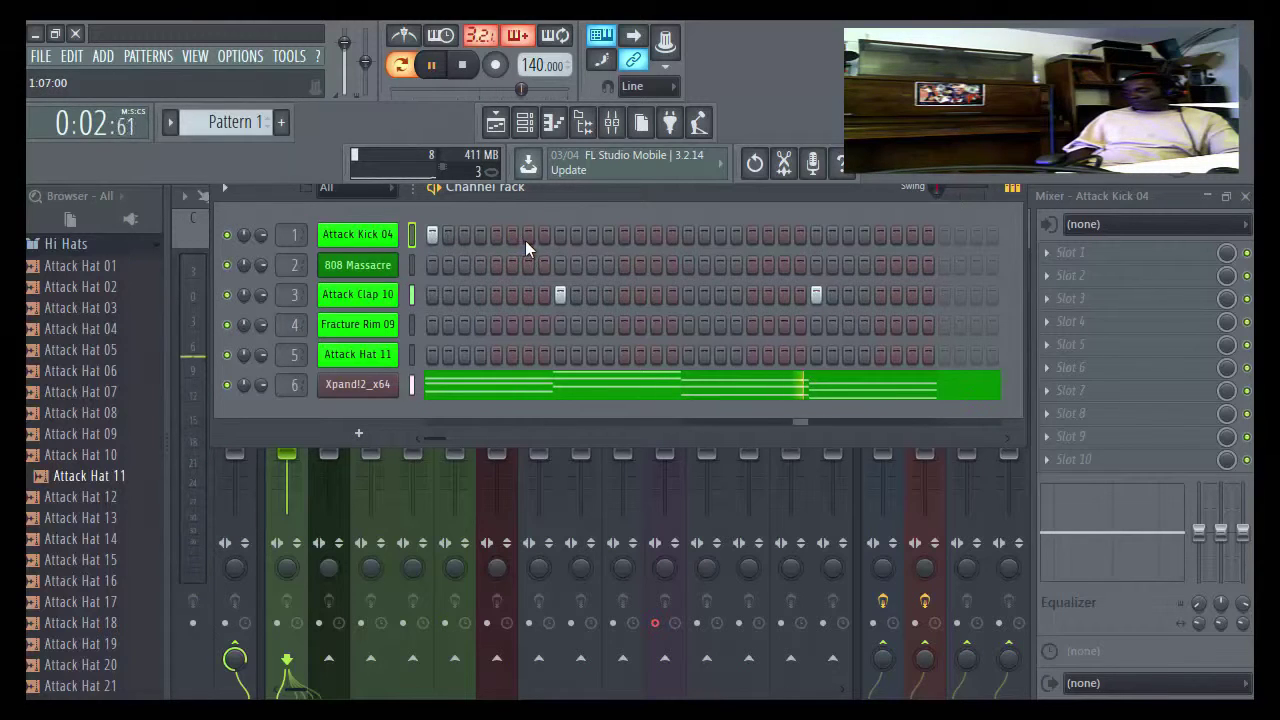
click(623, 236)
click(719, 236)
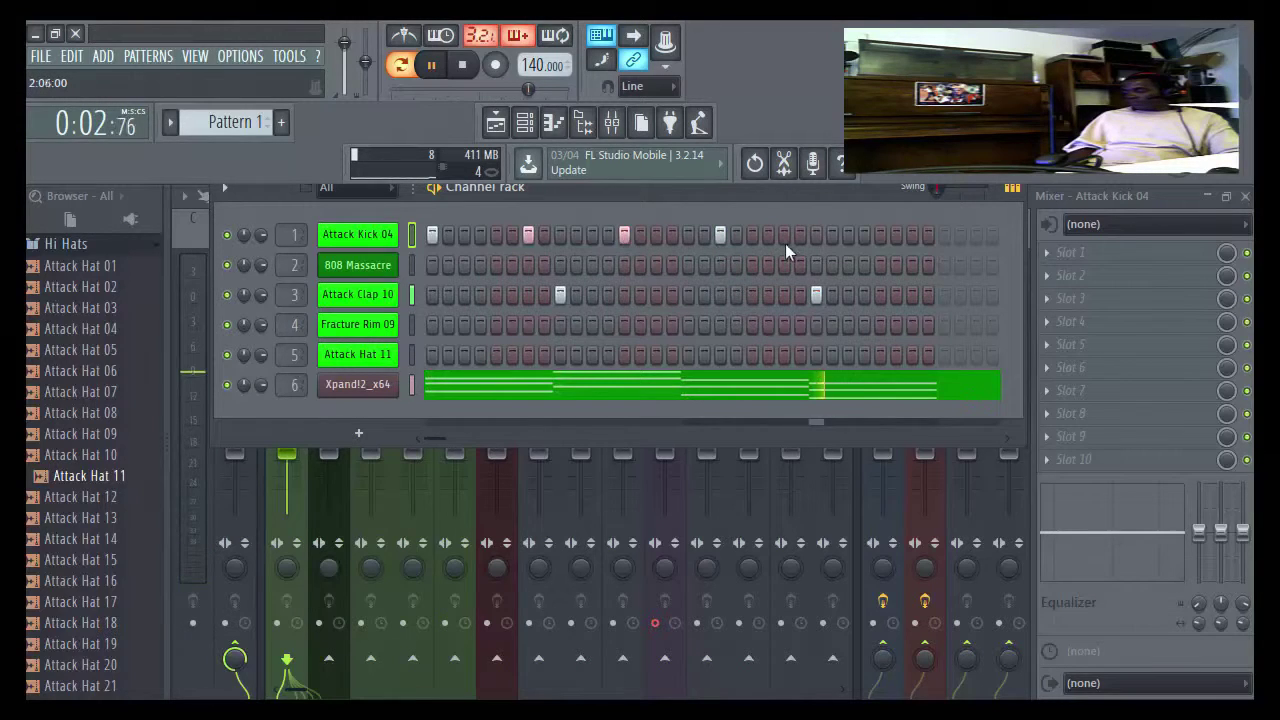
click(880, 235)
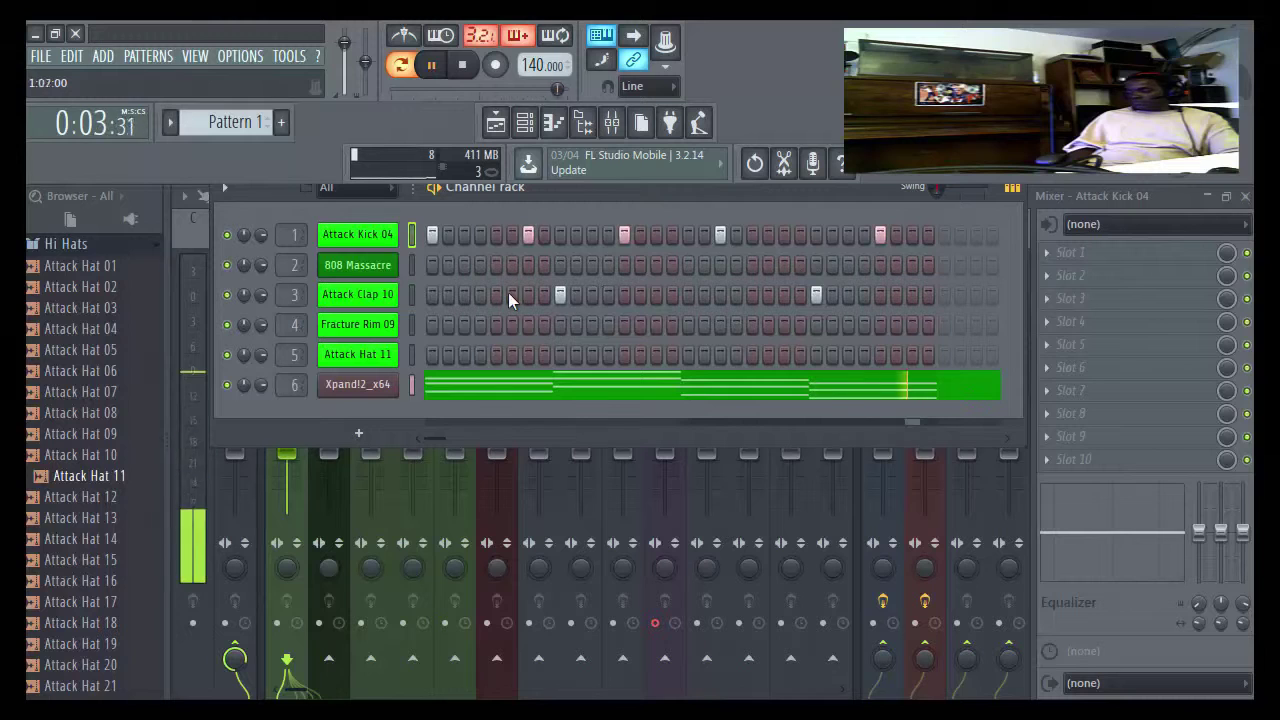
- Stop playback and move all Attack Kick 04 notes down to G#4 in its piano roll
right_click(383, 236)
click(426, 234)
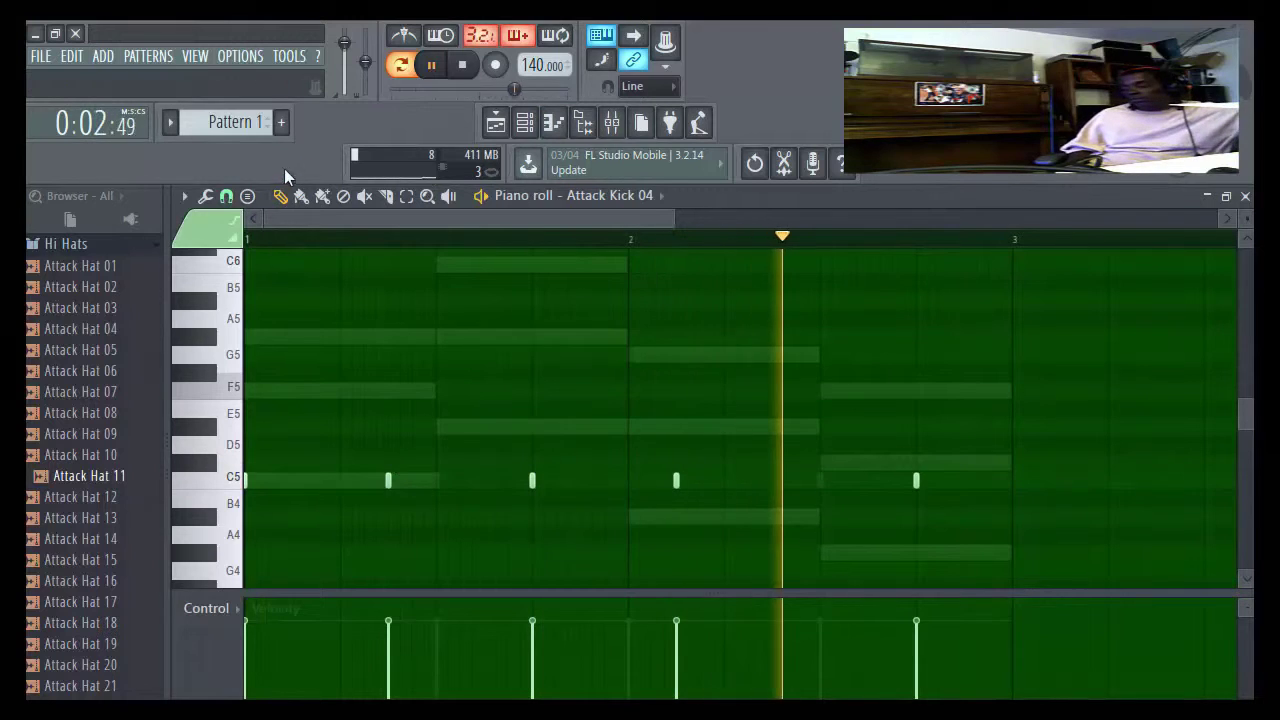
click(462, 64)
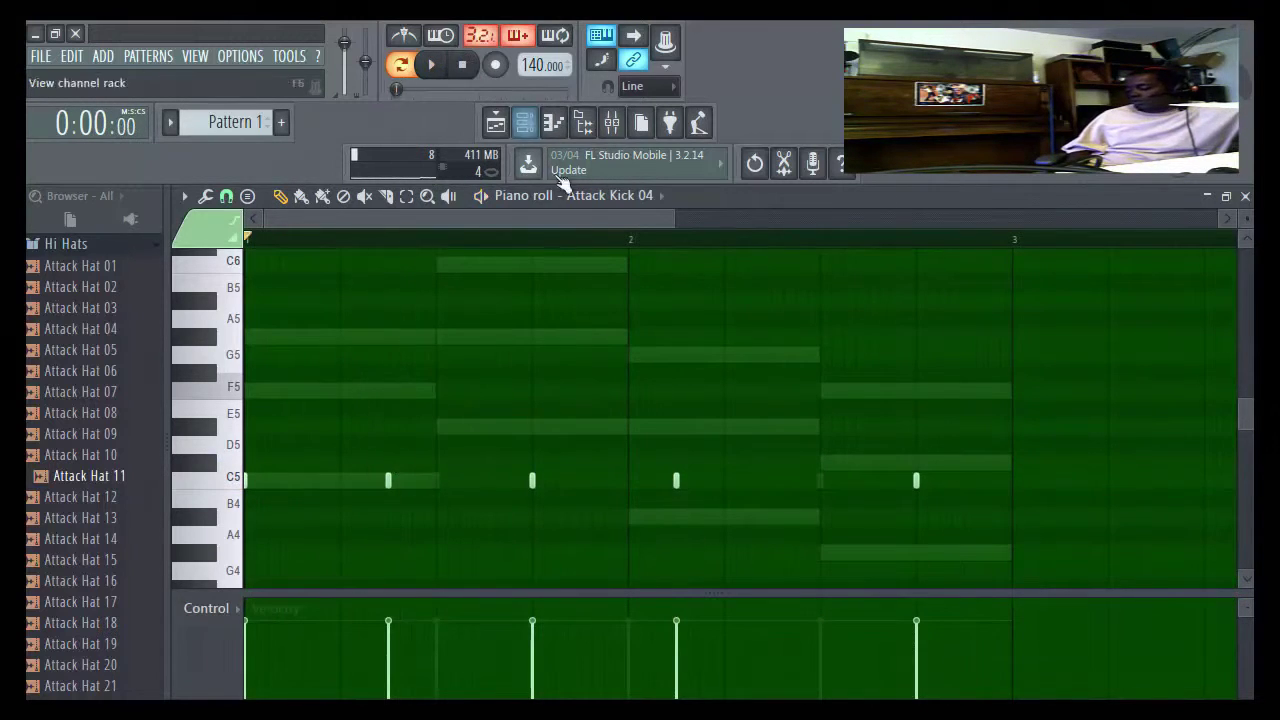
drag(934, 477, 242, 545)
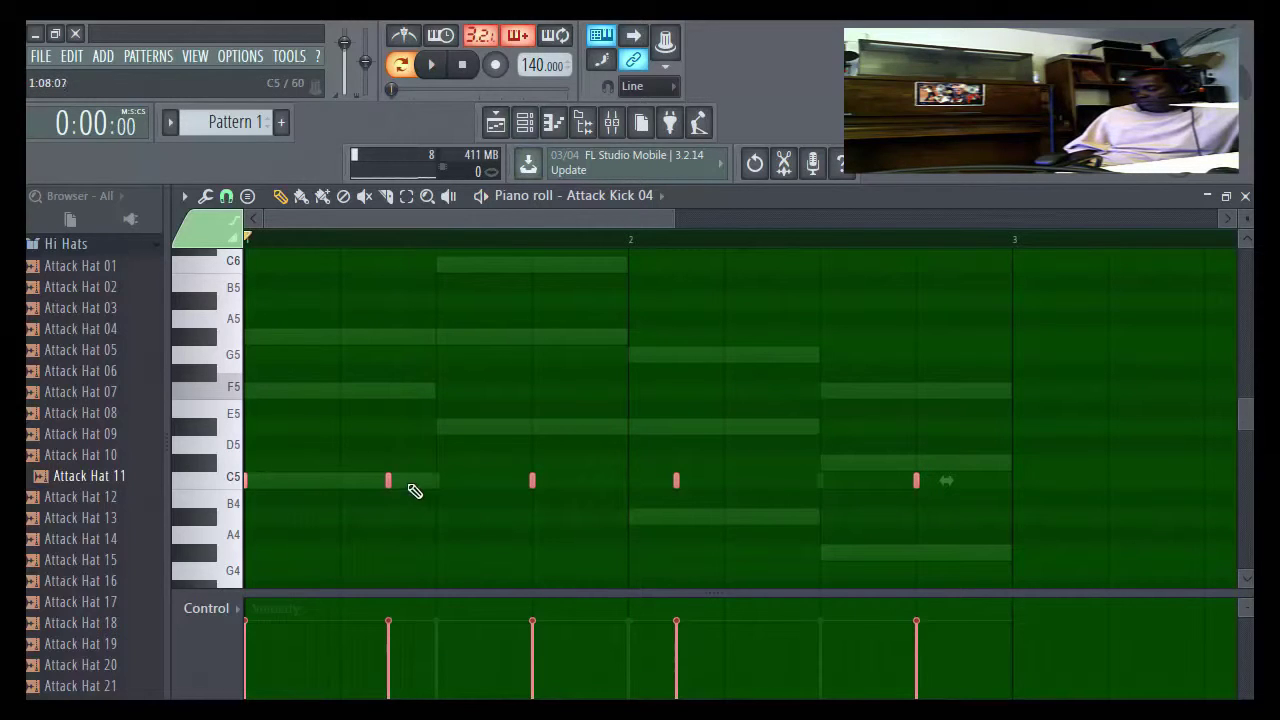
drag(389, 480, 385, 525)
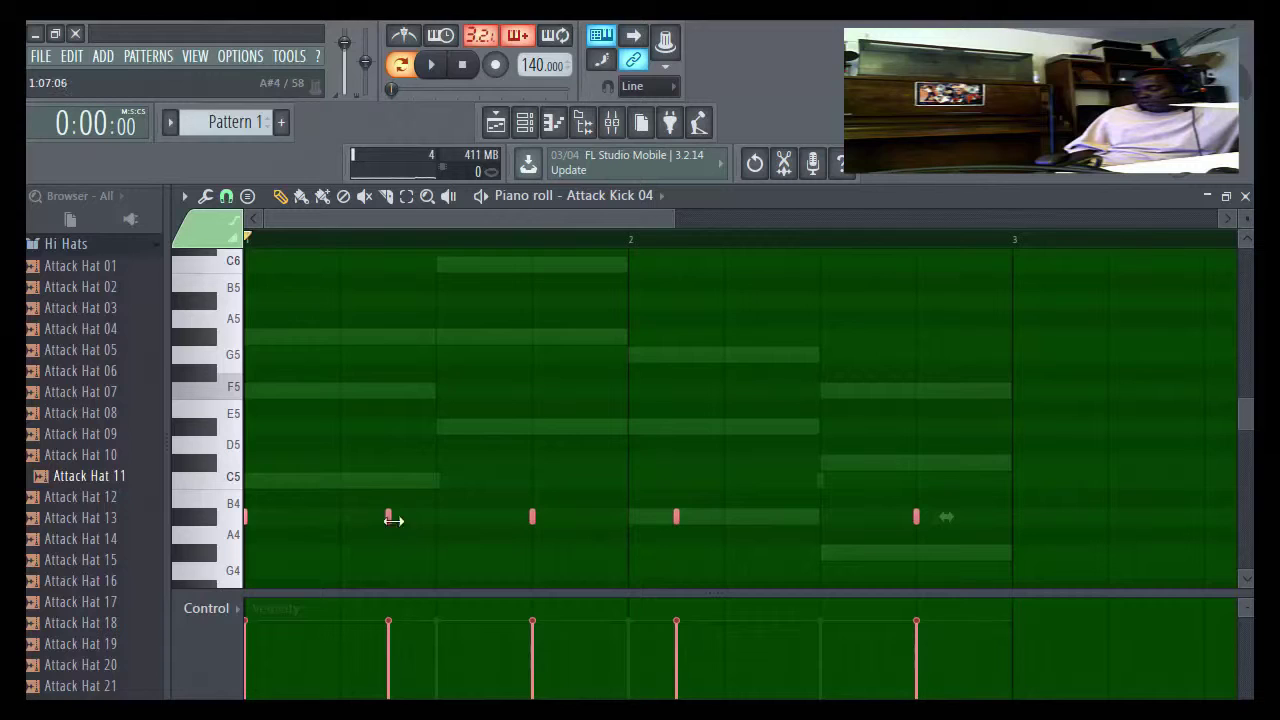
drag(390, 516, 390, 553)
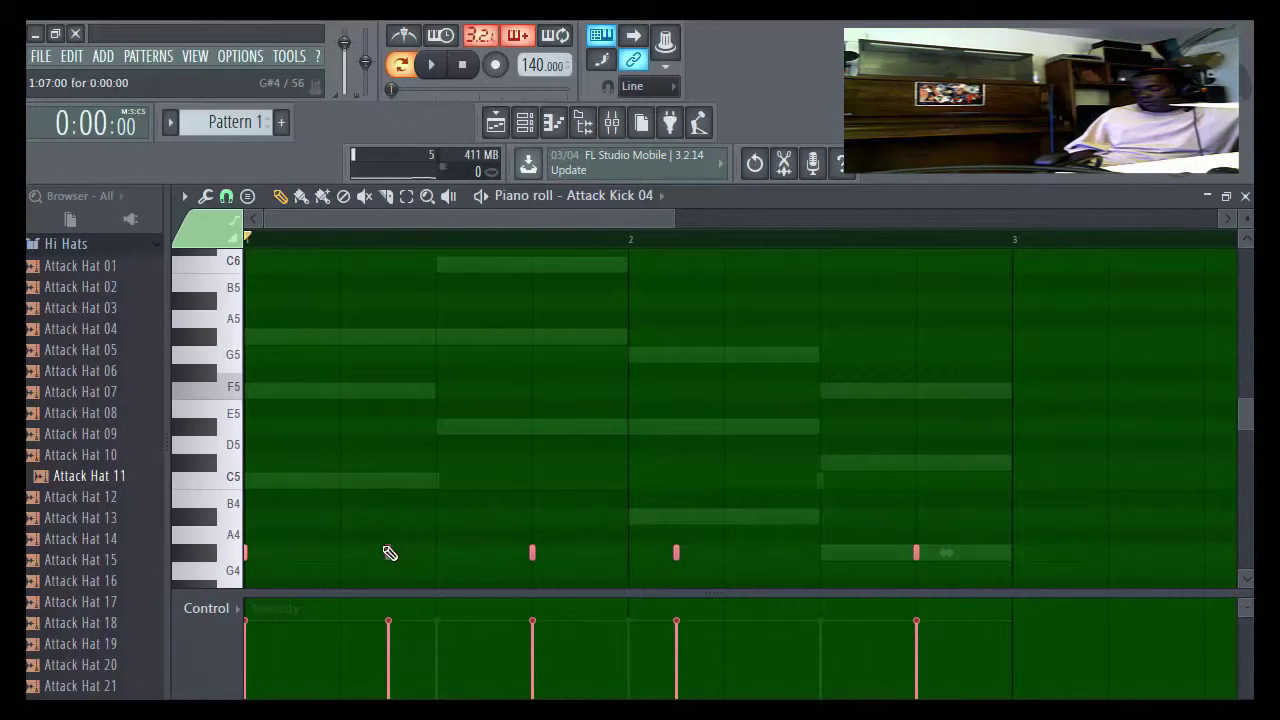
- Play the kick pattern, lower its second note to F4 and its fourth to D#4, and close the piano roll after checking the result
click(432, 66)
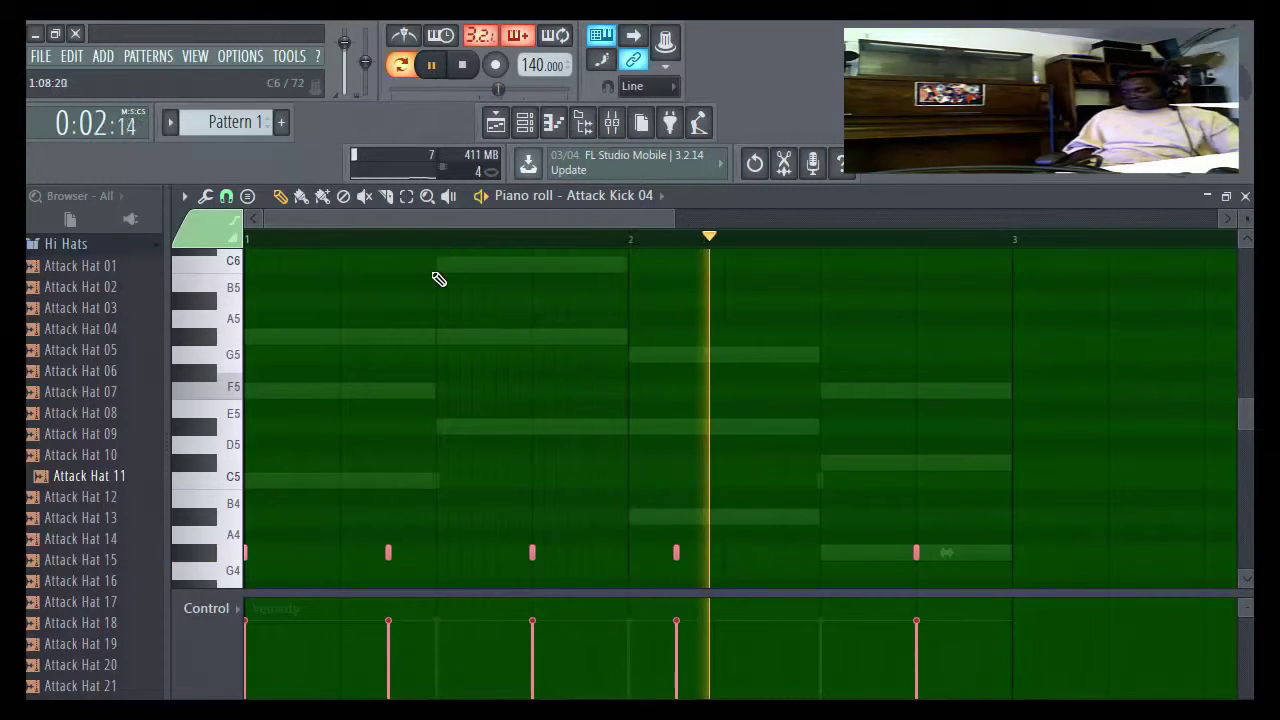
scroll(437, 277, down, 3)
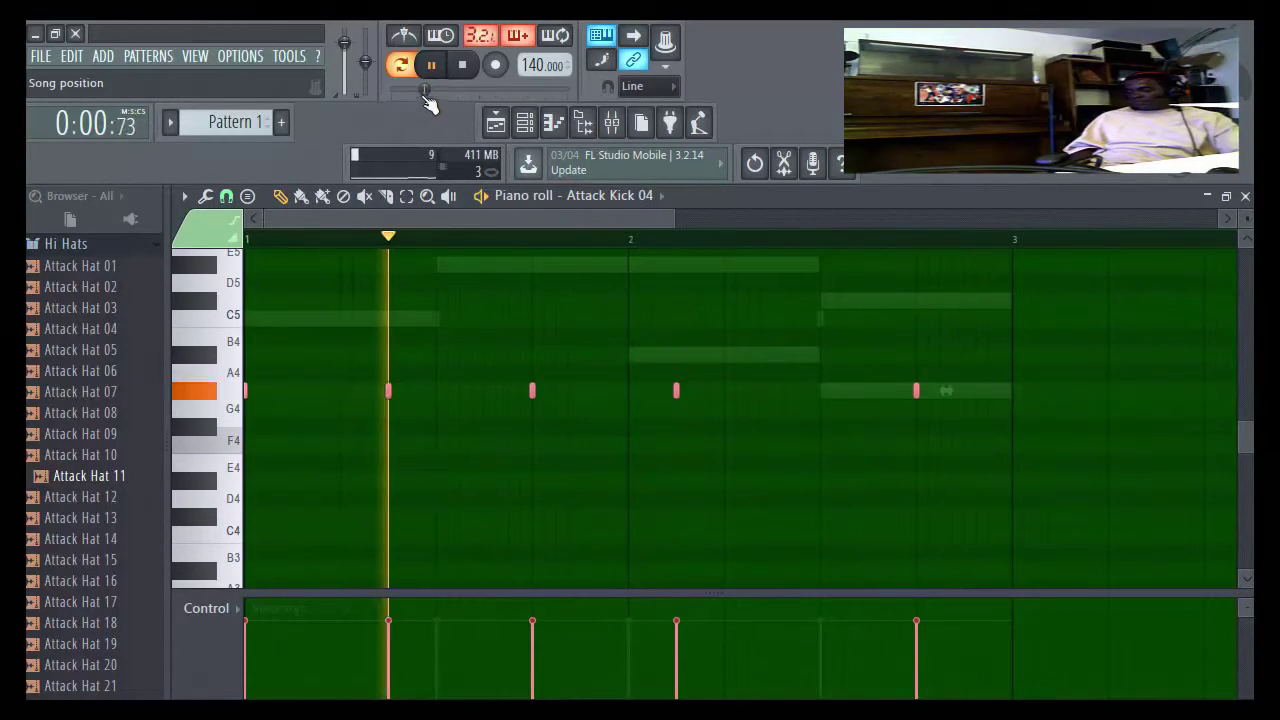
click(462, 64)
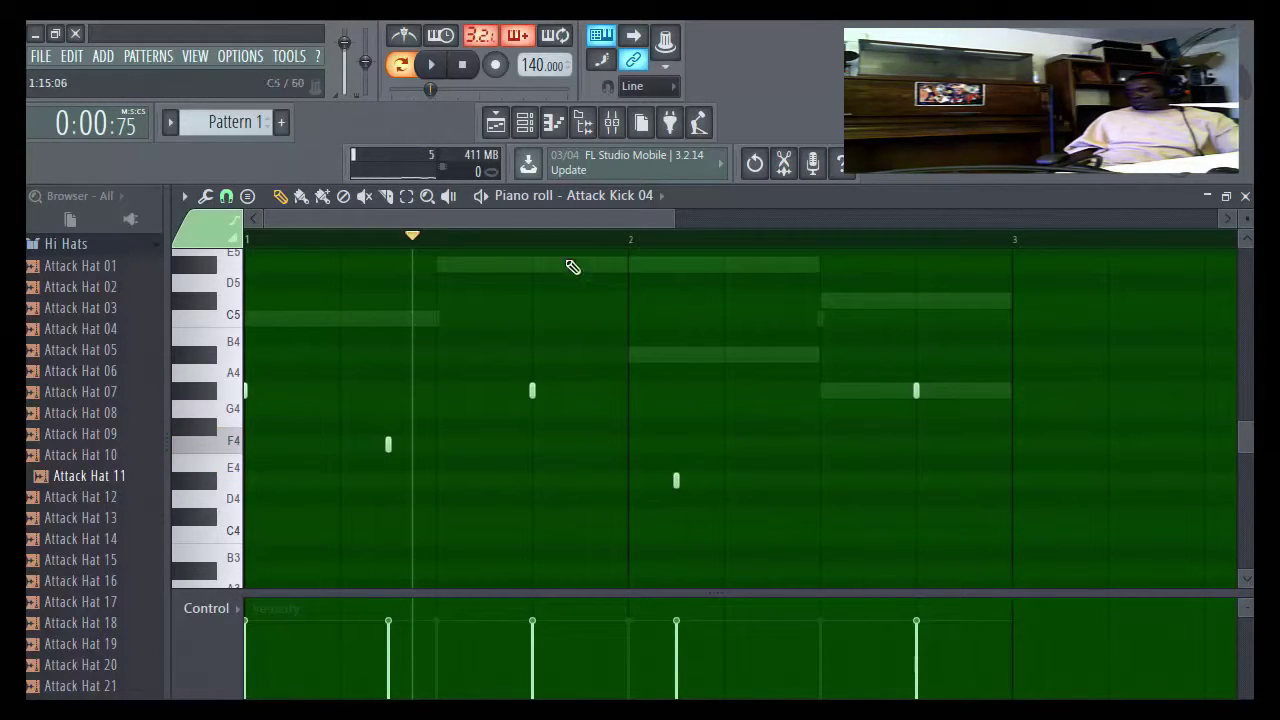
click(463, 66)
click(434, 72)
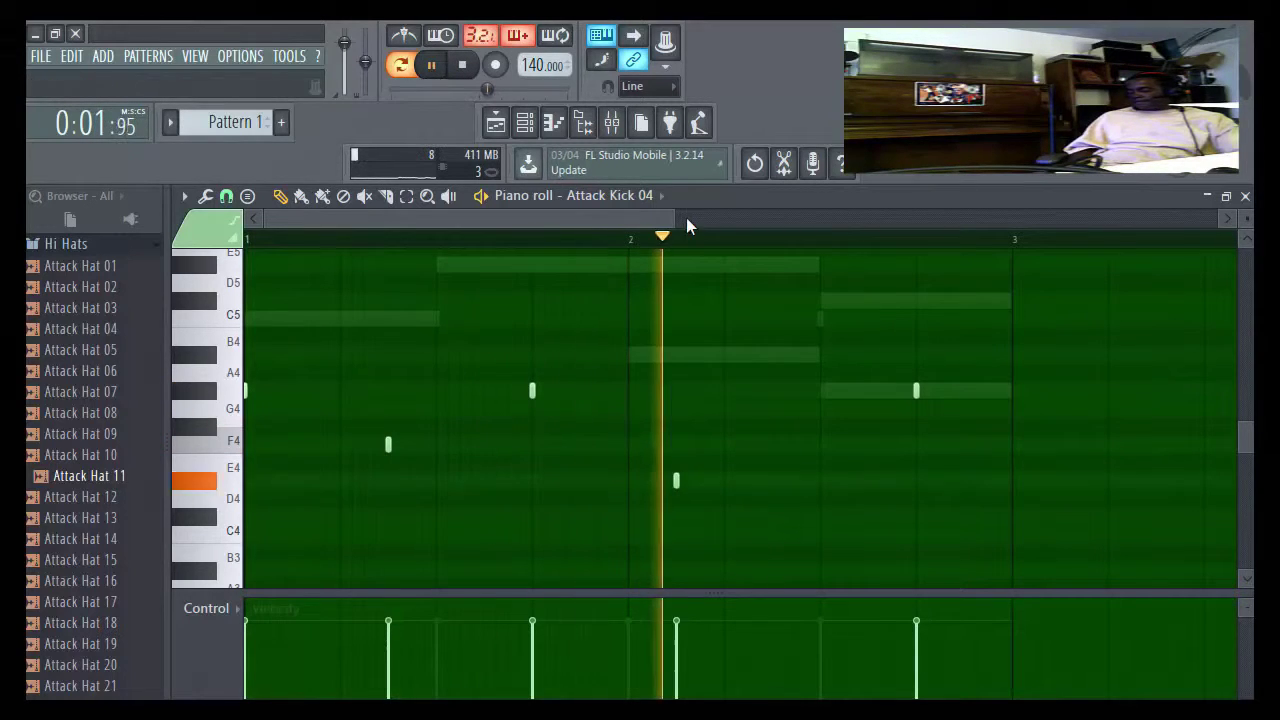
click(1246, 196)
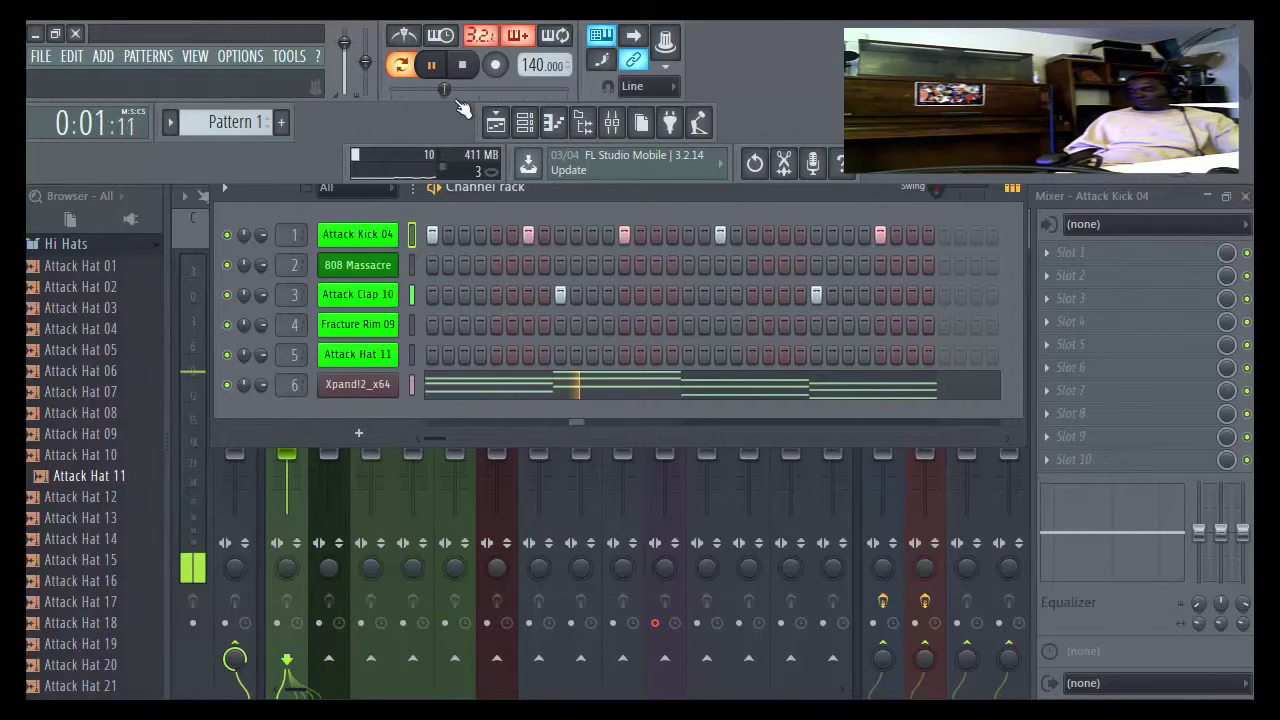
click(462, 65)
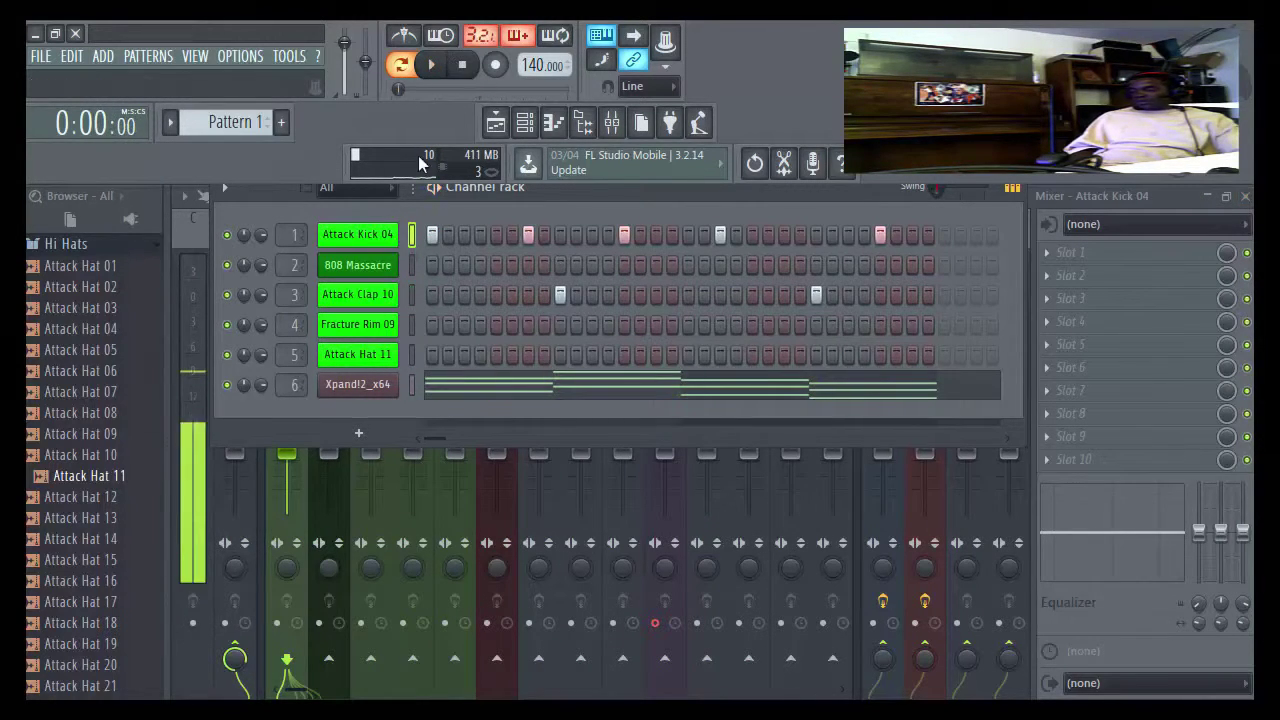
- Copy the Attack Kick 04 notes into the 808 Massacre channel and play the pattern to check it
right_click(378, 237)
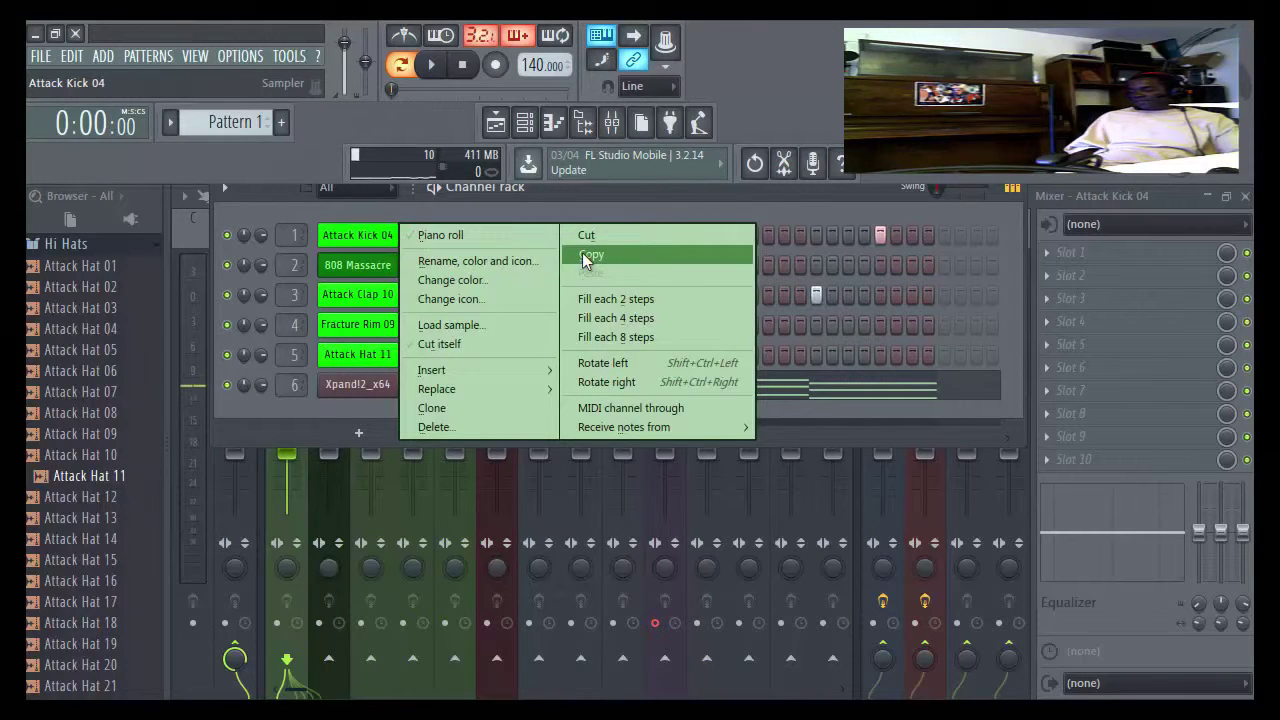
click(587, 258)
right_click(352, 265)
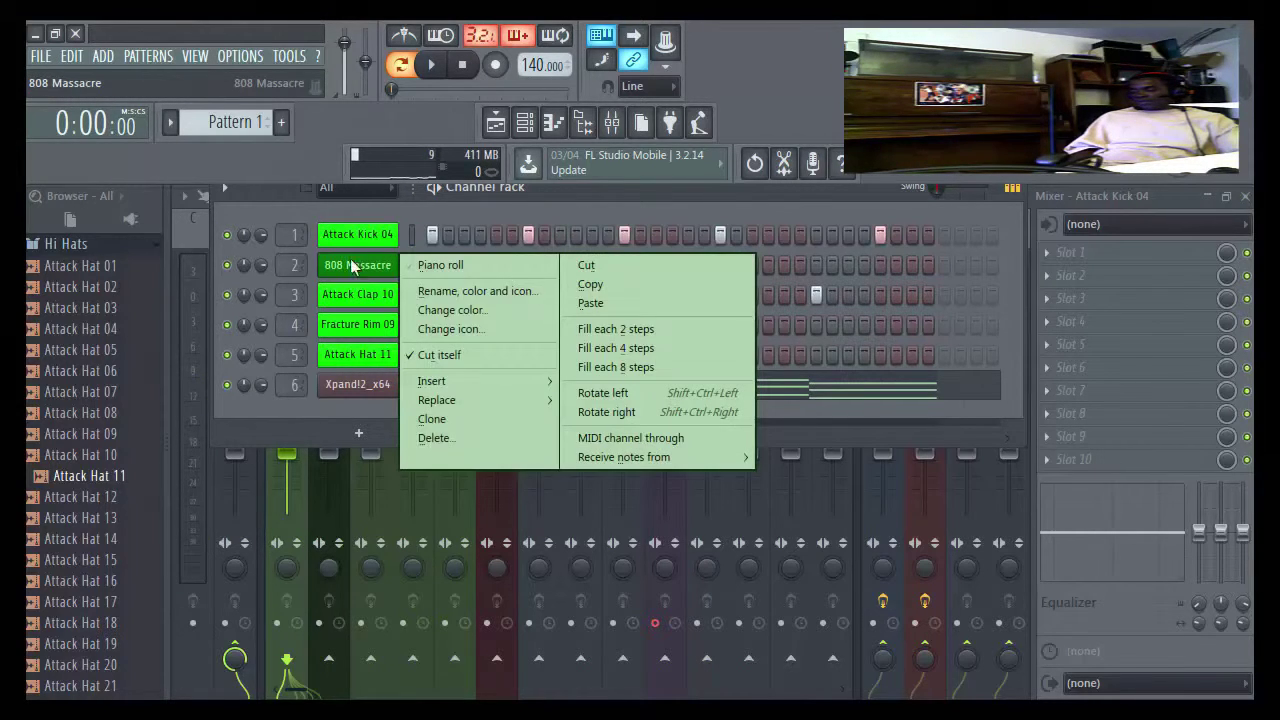
click(589, 303)
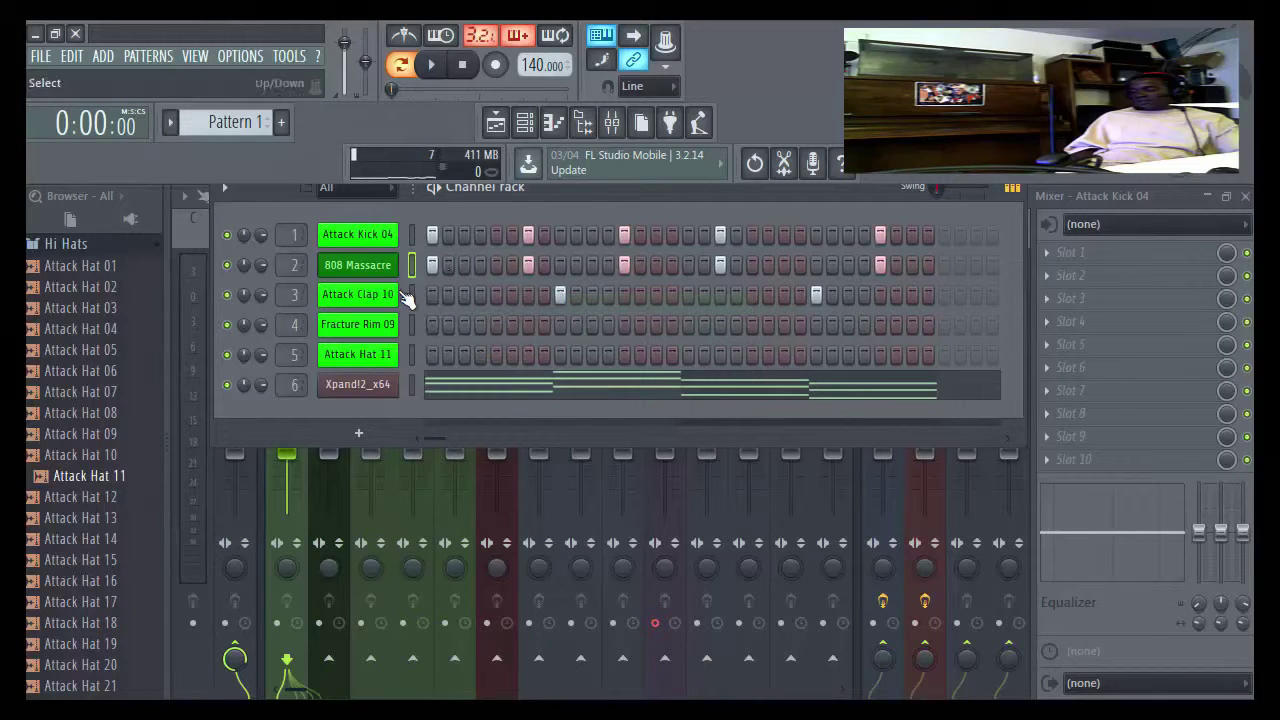
click(447, 75)
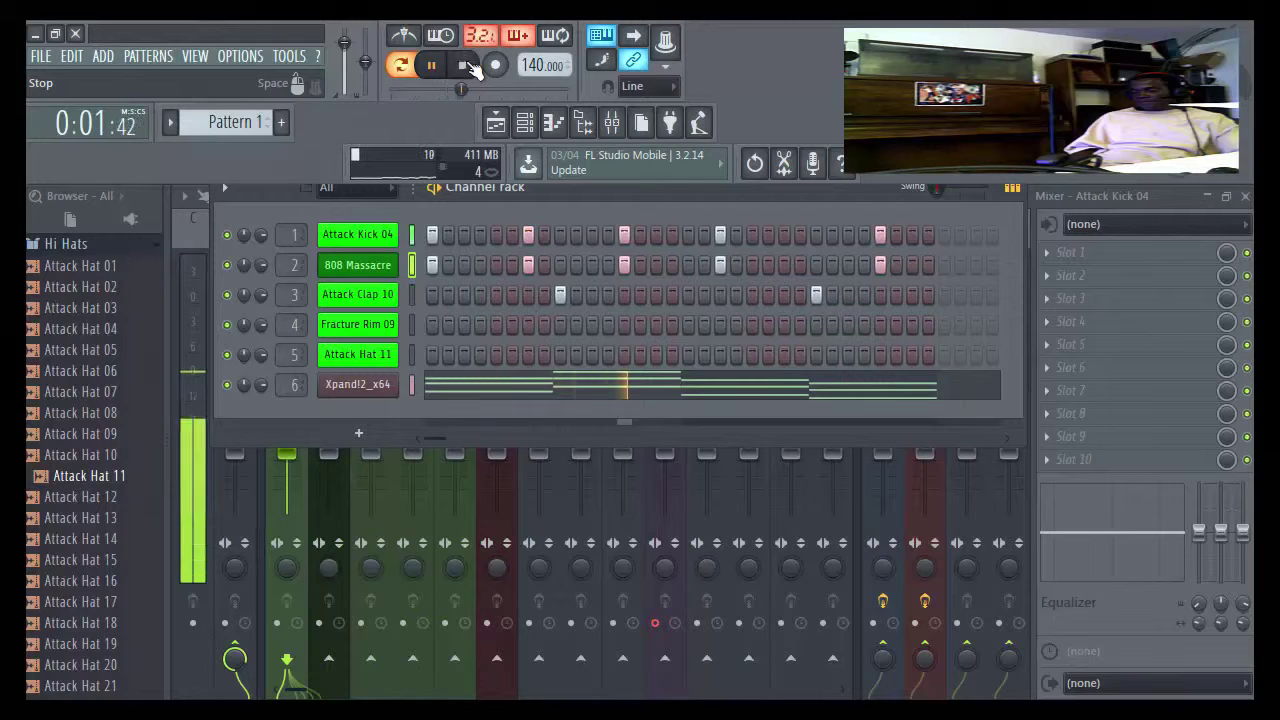
click(466, 65)
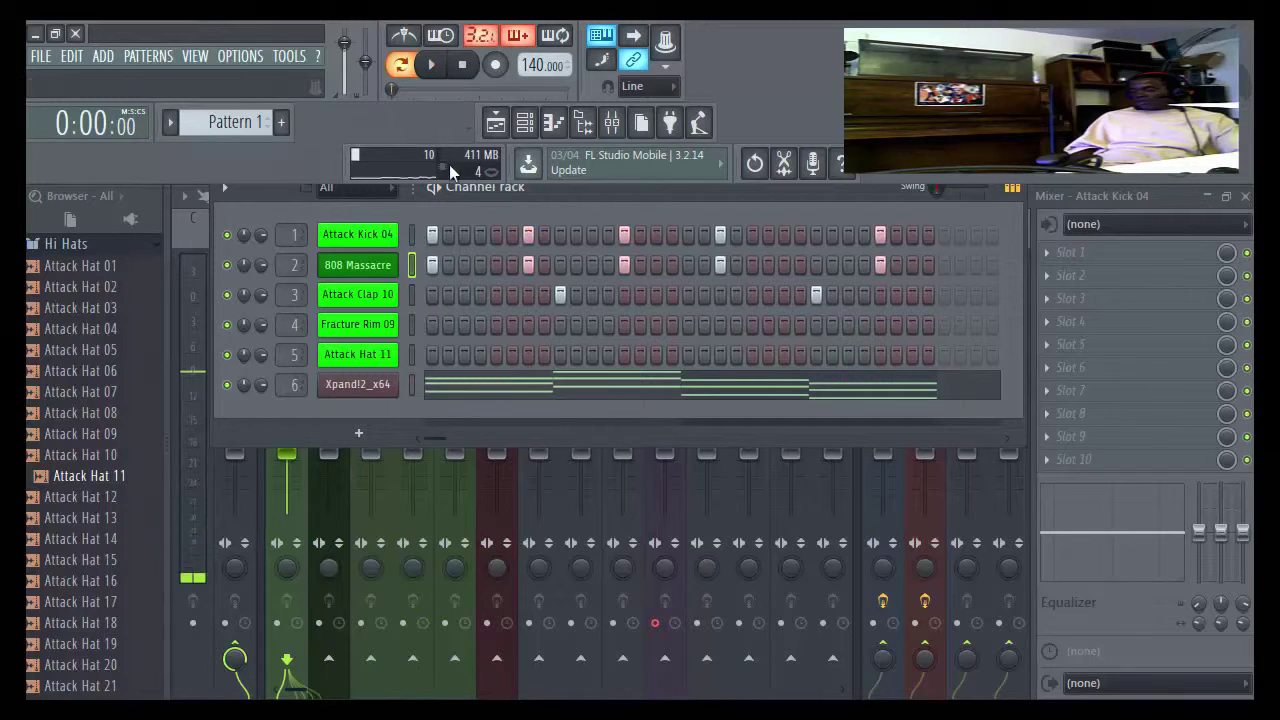
- Raise the 808 Massacre notes by one octave in its piano roll, play the pattern and close the piano roll
right_click(357, 268)
click(429, 263)
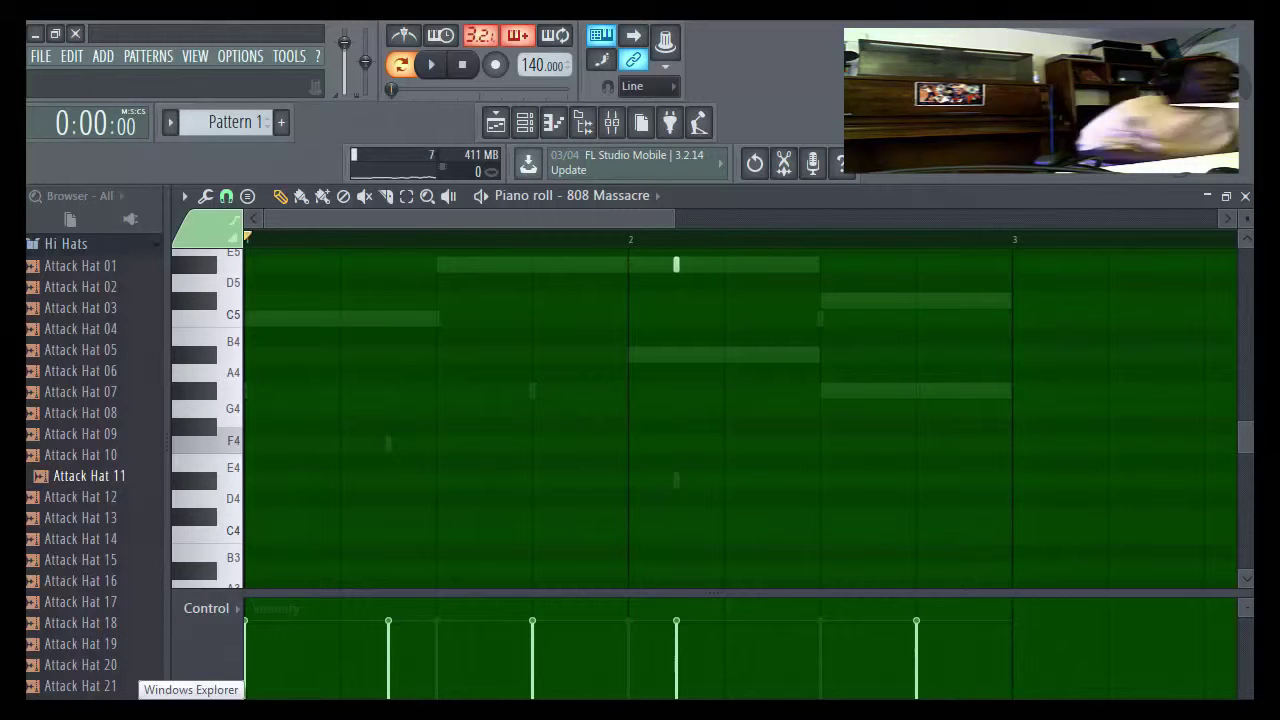
mouse_move(438, 711)
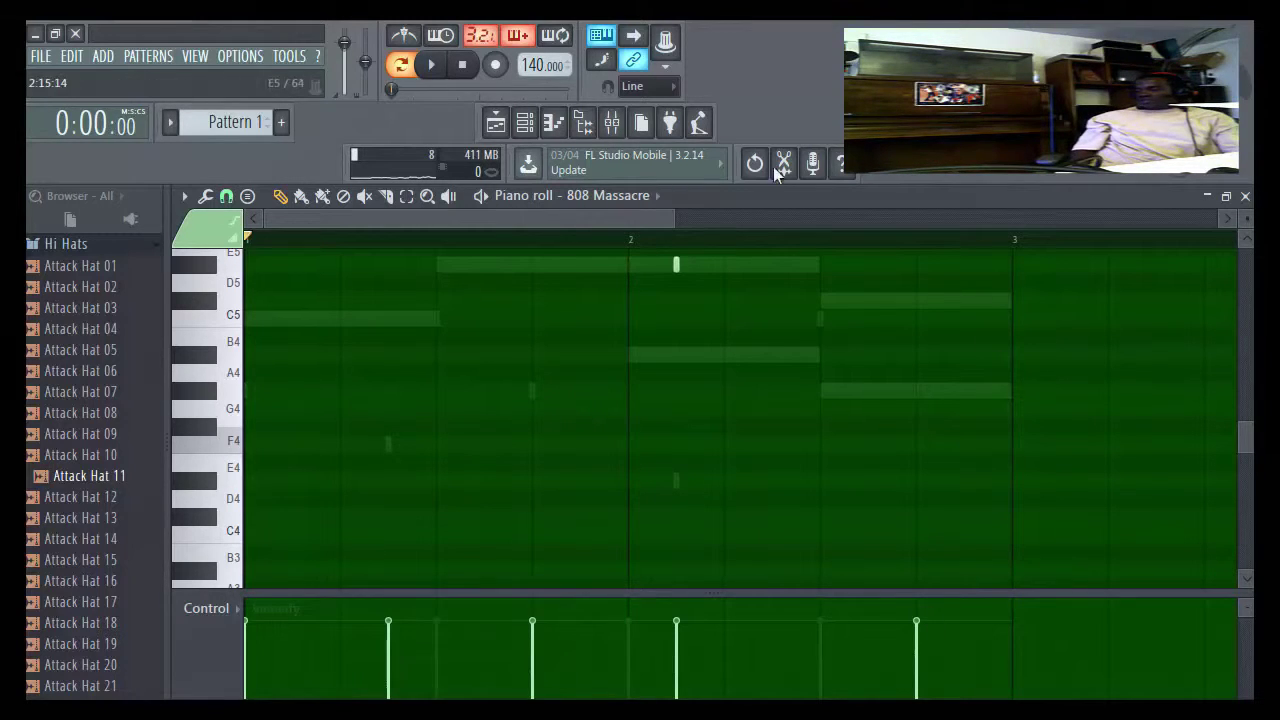
click(431, 66)
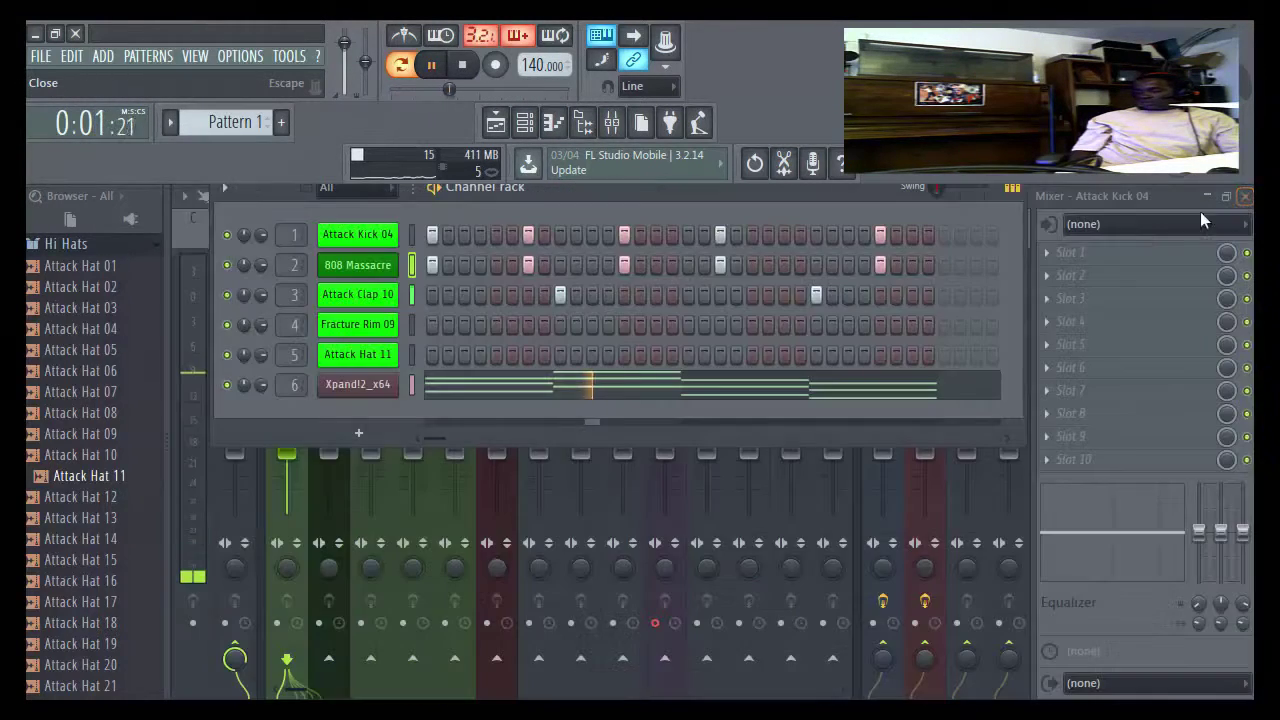
click(1245, 197)
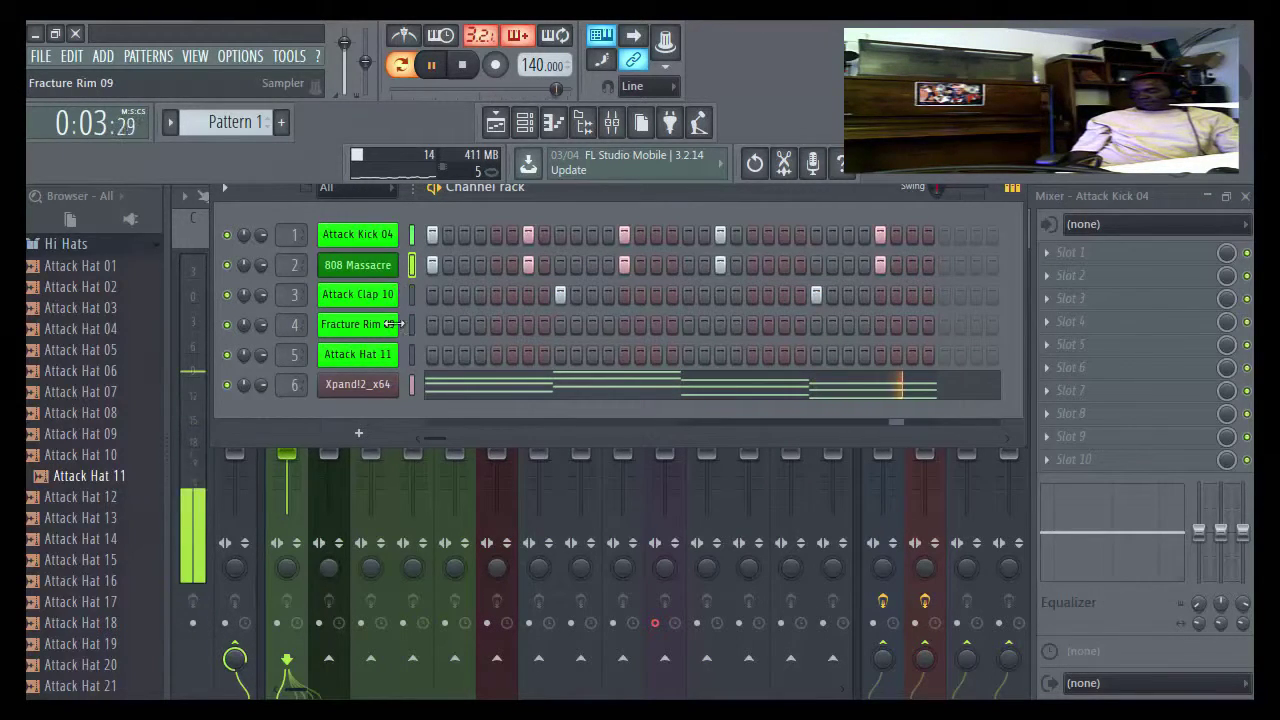
- Program Fracture Rim 09 hits on steps 5, 15, 19 and 27 in the channel rack
click(496, 324)
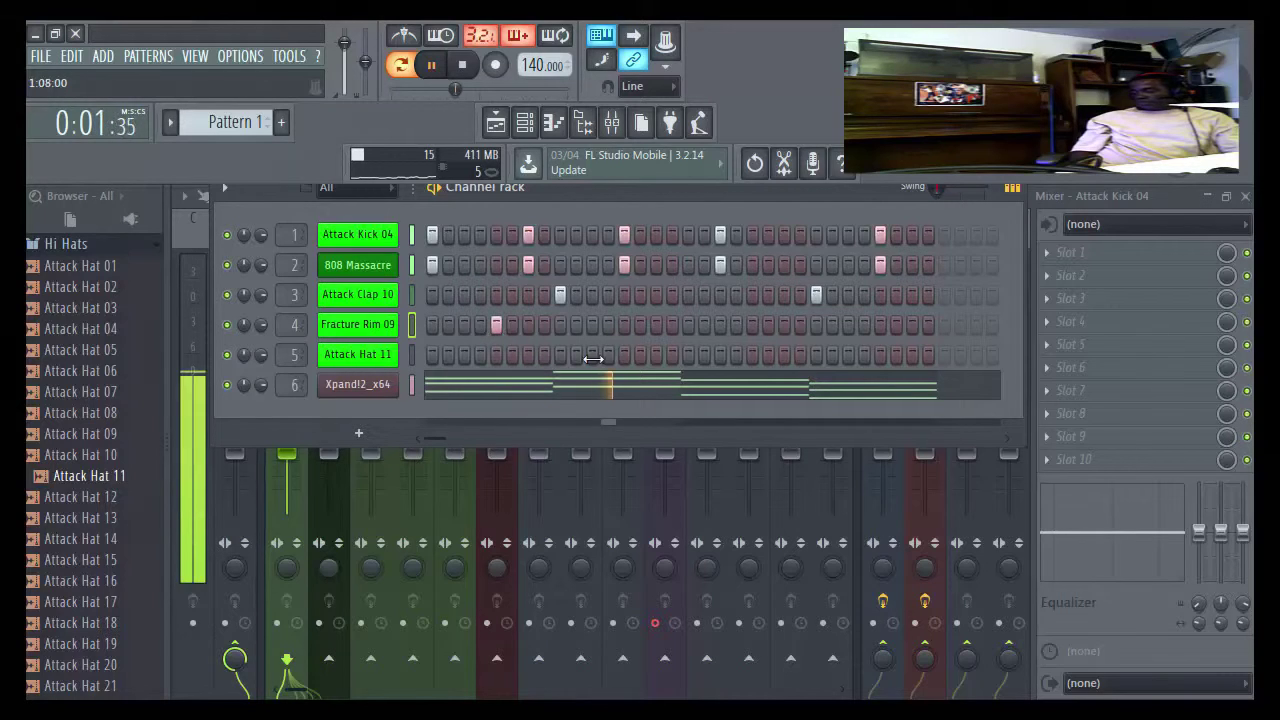
click(656, 324)
click(720, 324)
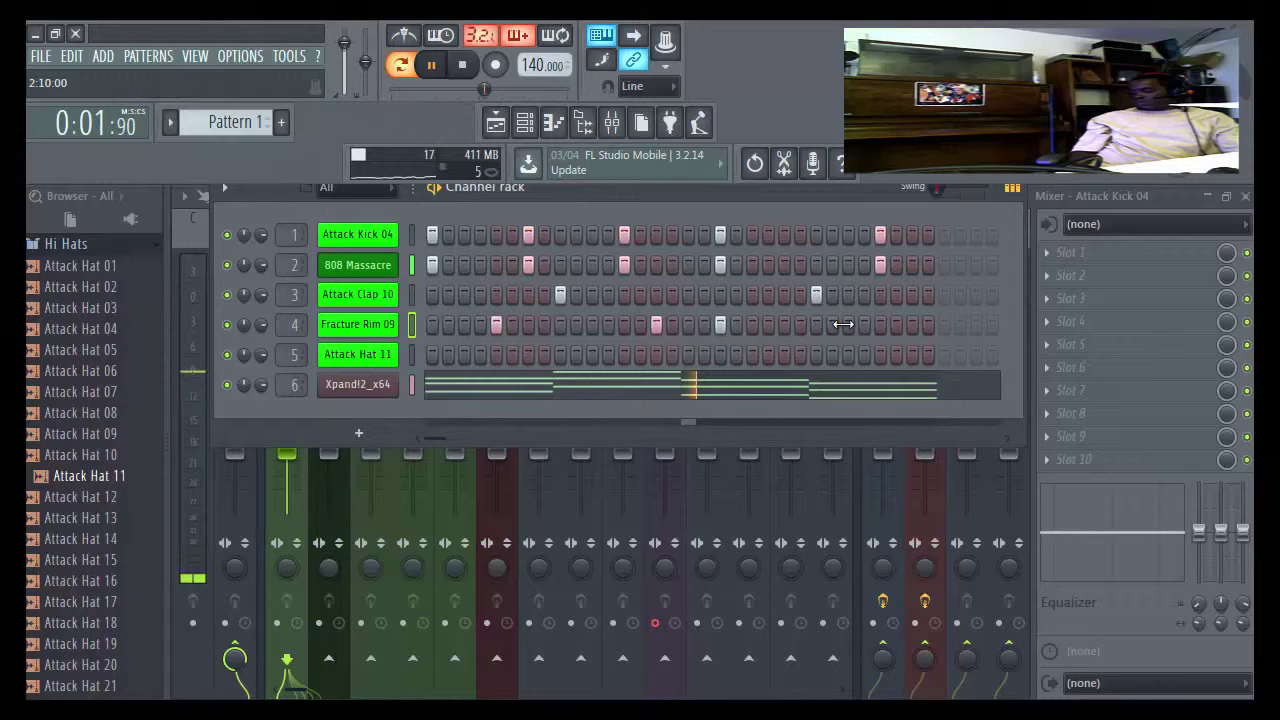
- Fill Attack Hat 11 on every 2 steps and add extra hits on steps 6 and 22
right_click(358, 354)
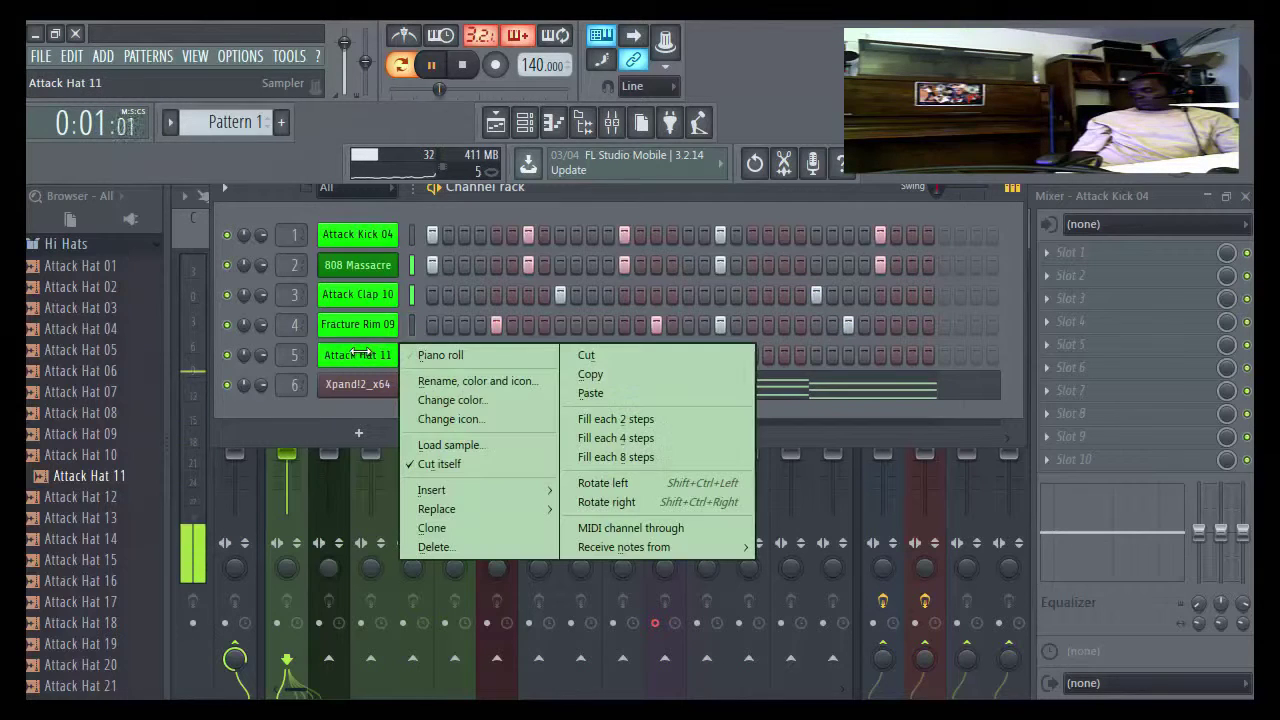
click(598, 420)
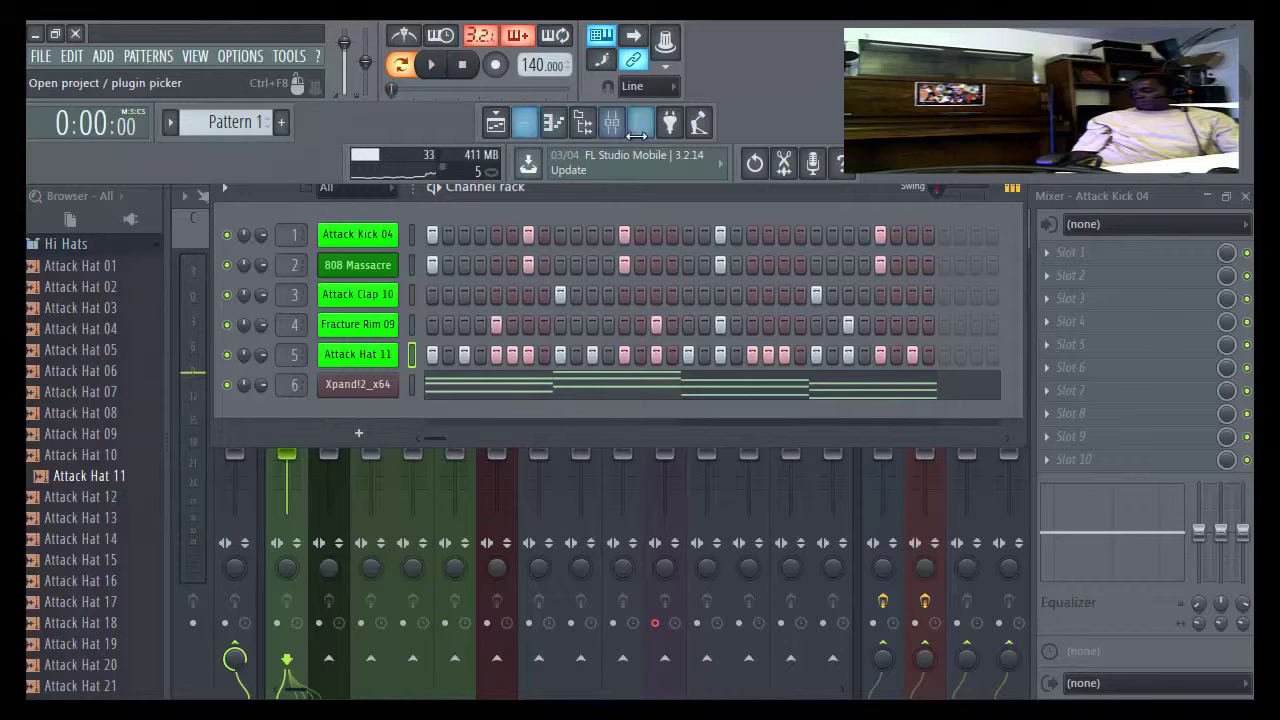
- Play the pattern, then set mixer volumes: Attack Clap 10 to -6.1, Fracture Rim 09 to -7.2, Attack Hat 11 to -6.8 and Xpand!2_x64 to -11.4 dB
click(611, 123)
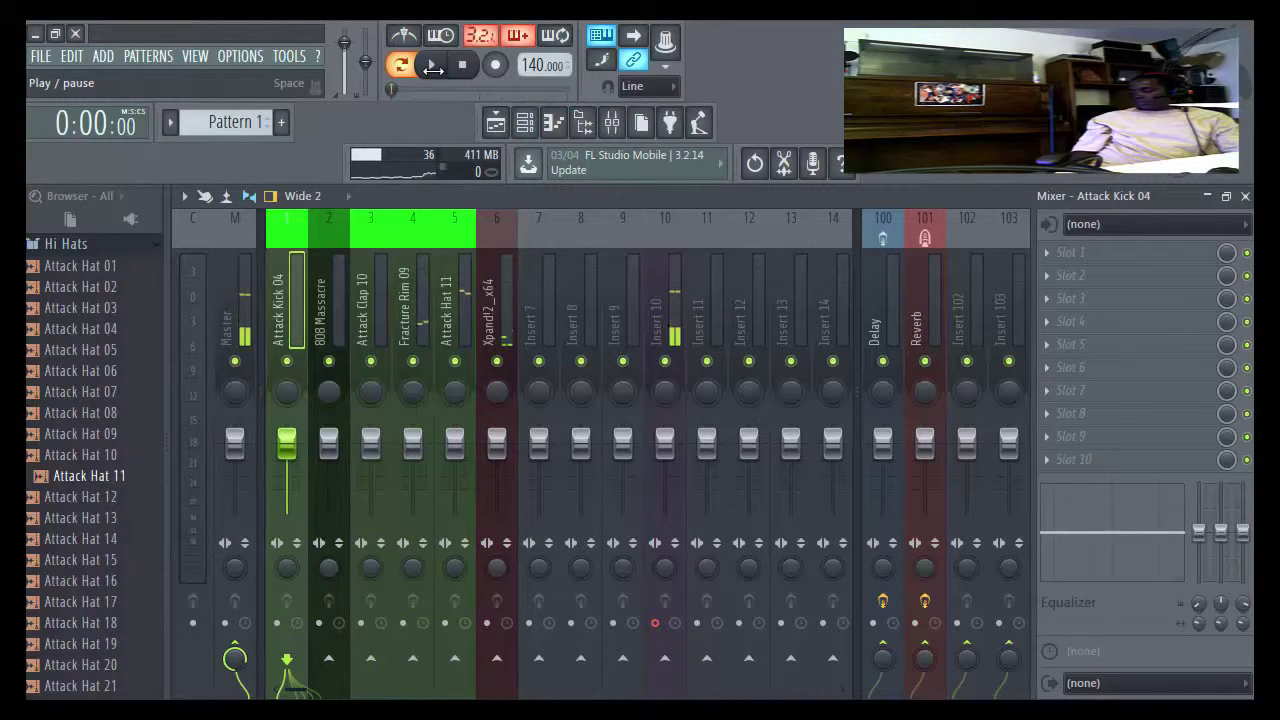
key(space)
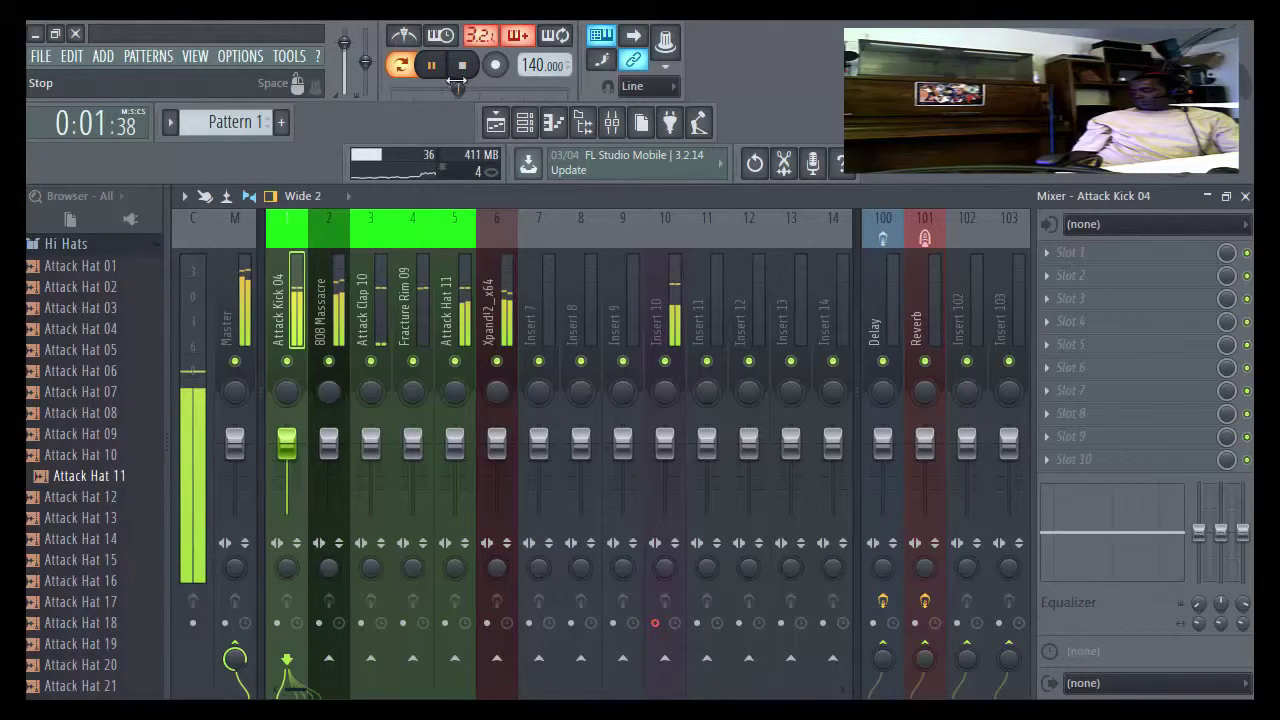
click(461, 66)
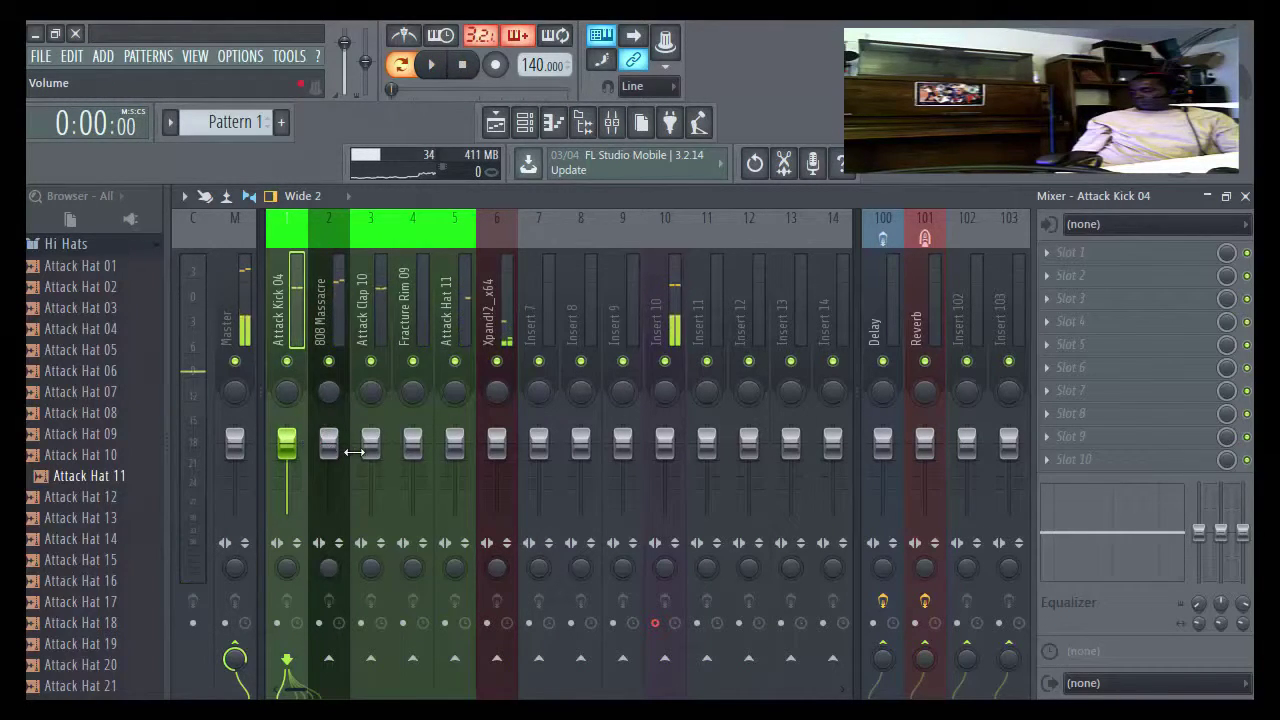
drag(370, 458, 487, 511)
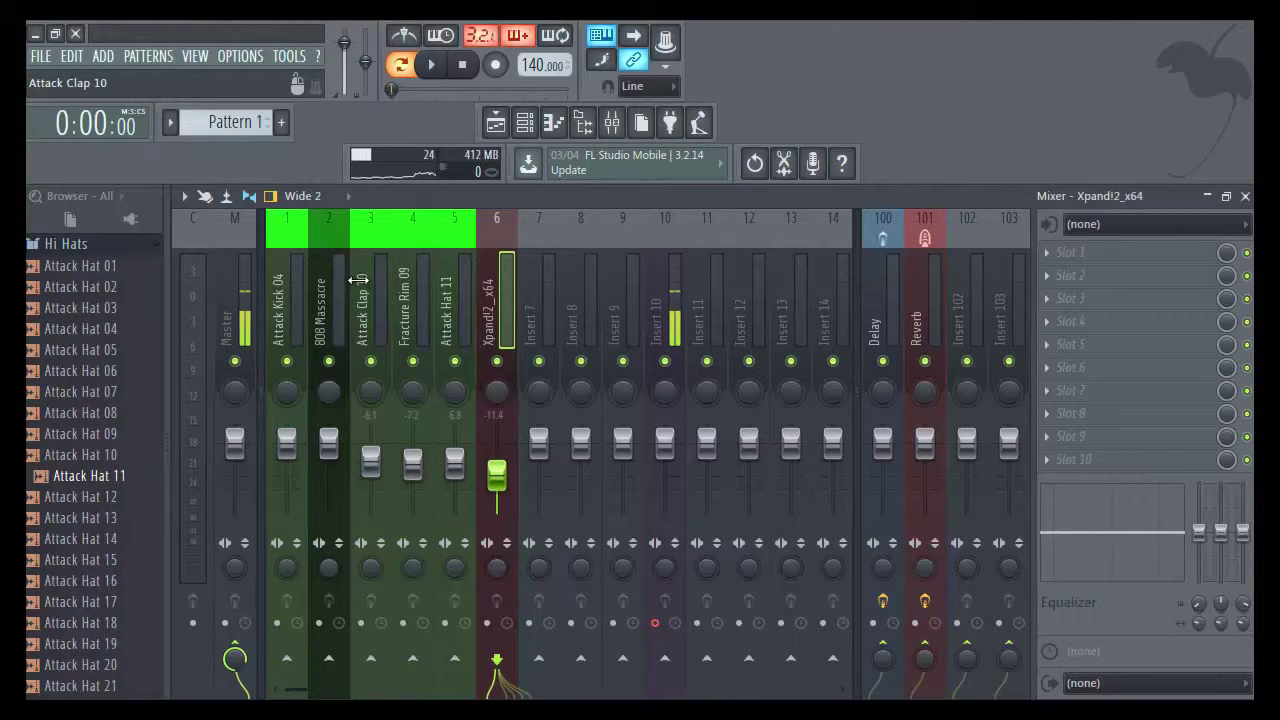